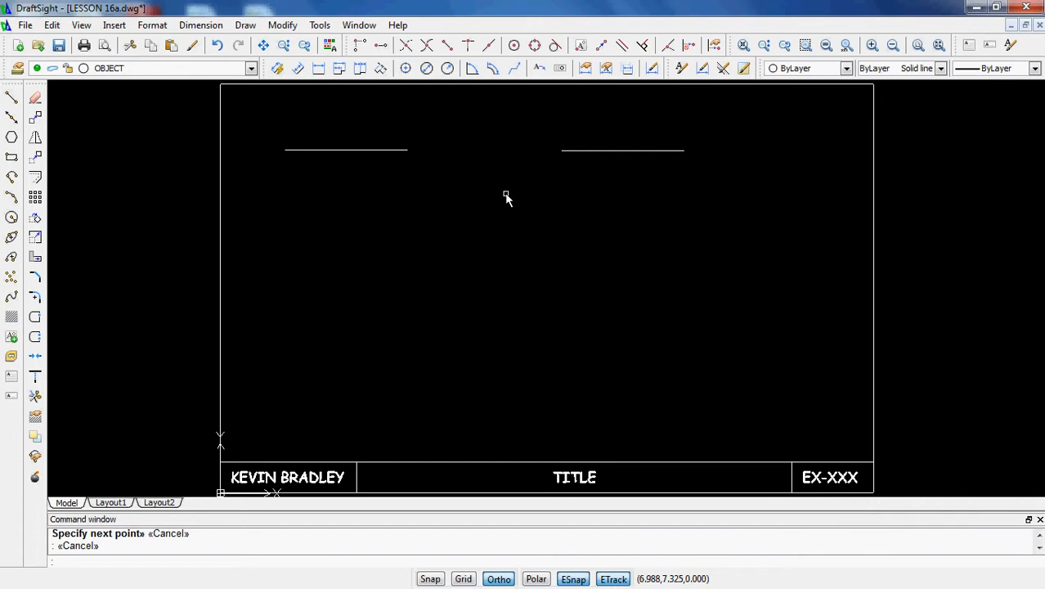
Look through the drafting style options, including the Active Drafting Styles and Dimension sections, and close them without changes.
{"action": "key", "text": "Return"}
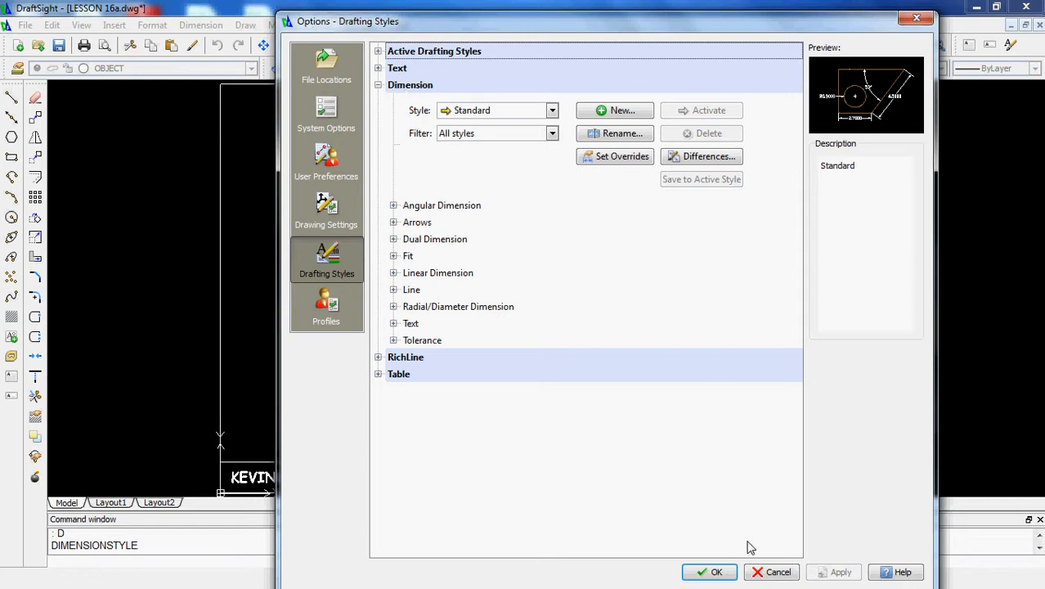
{"action": "left_click", "coordinate": [777, 572]}
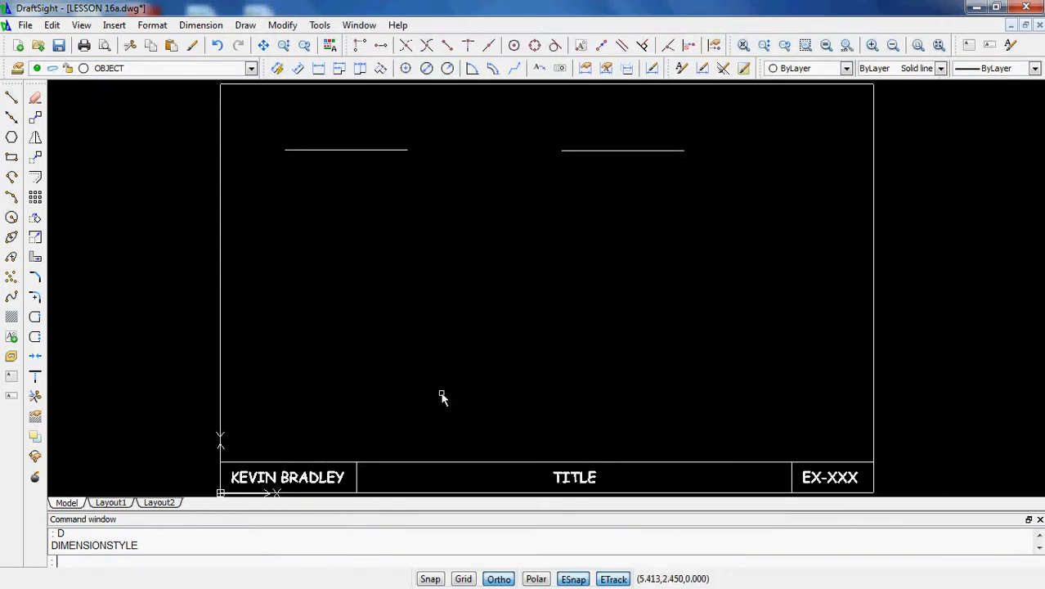
{"action": "left_click", "coordinate": [320, 26]}
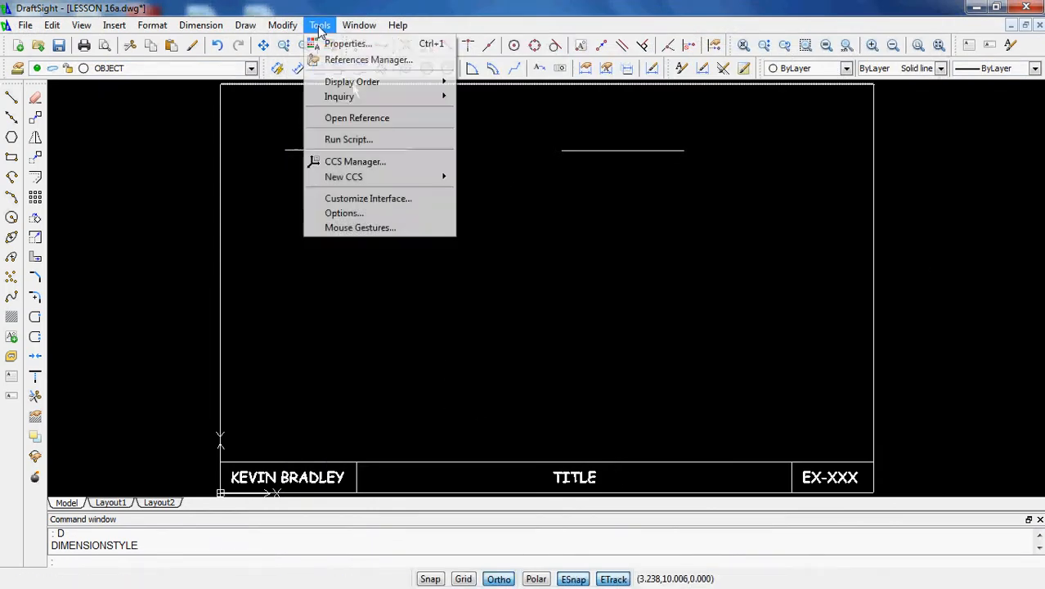
{"action": "left_click", "coordinate": [335, 213]}
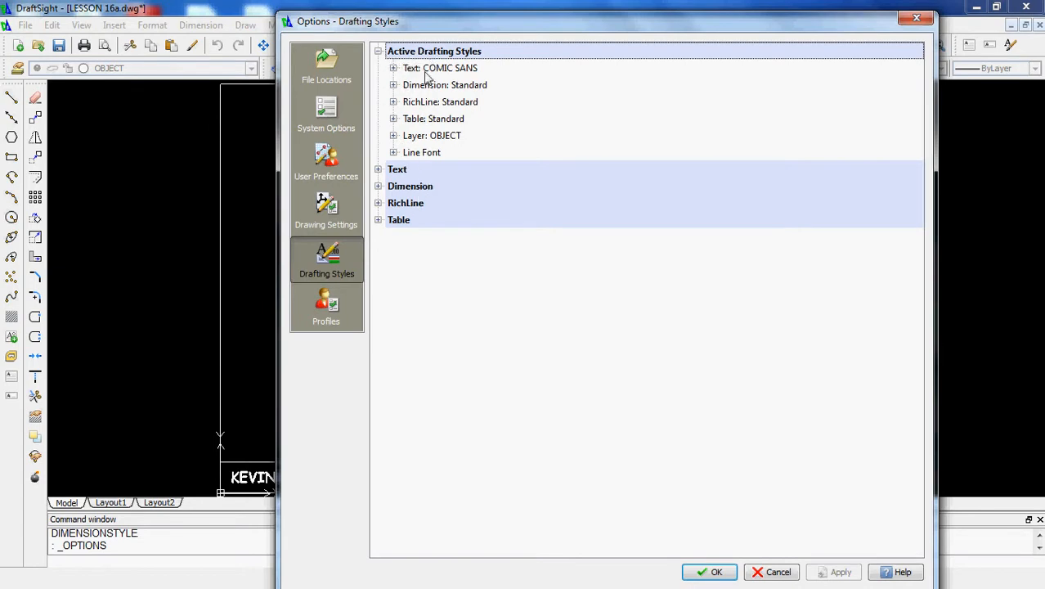
{"action": "left_click", "coordinate": [378, 186]}
{"action": "left_click", "coordinate": [378, 187]}
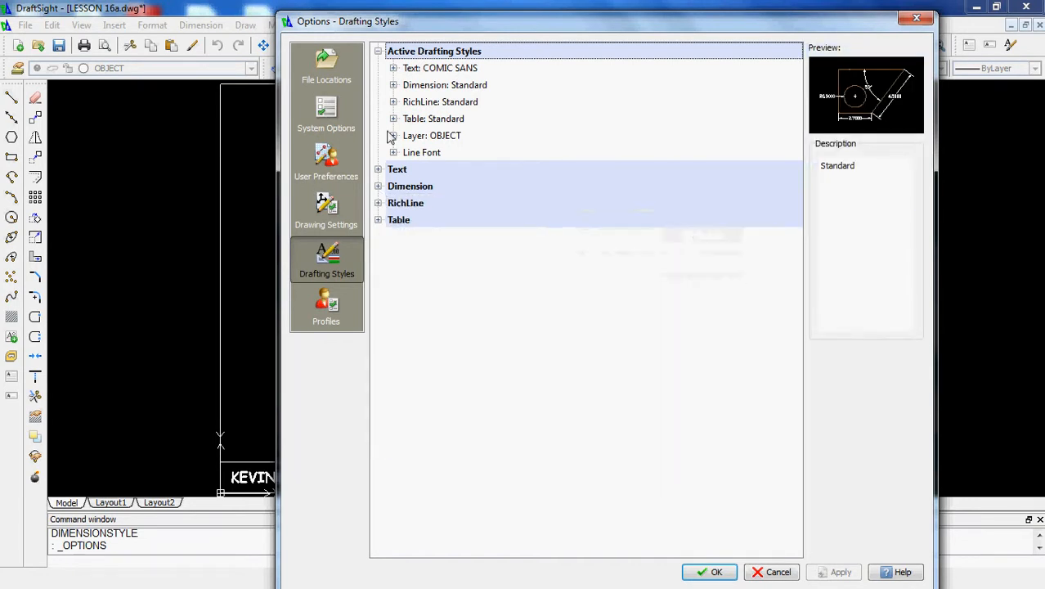
{"action": "left_click", "coordinate": [379, 52]}
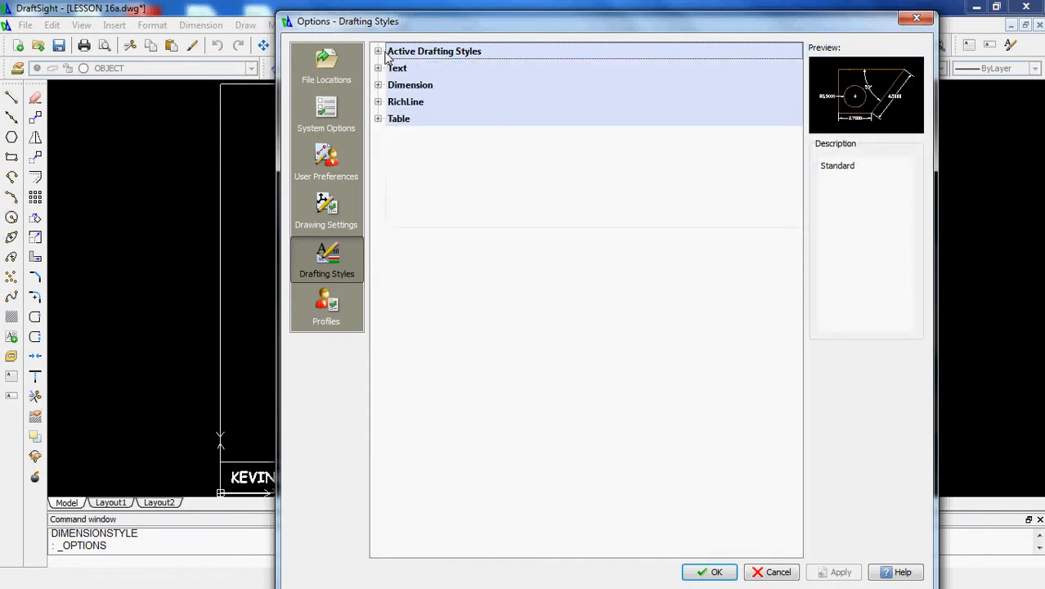
{"action": "left_click", "coordinate": [916, 17]}
Check which dimension styles are available in the dimension style settings.
{"action": "type", "text": "D"}
{"action": "key", "text": "Return"}
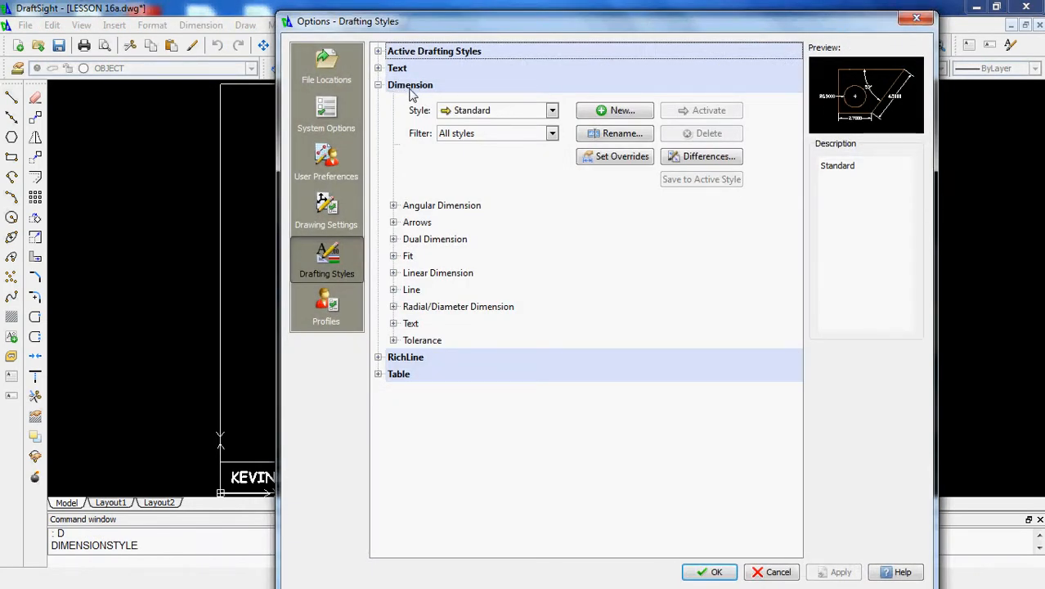
{"action": "left_click", "coordinate": [553, 112]}
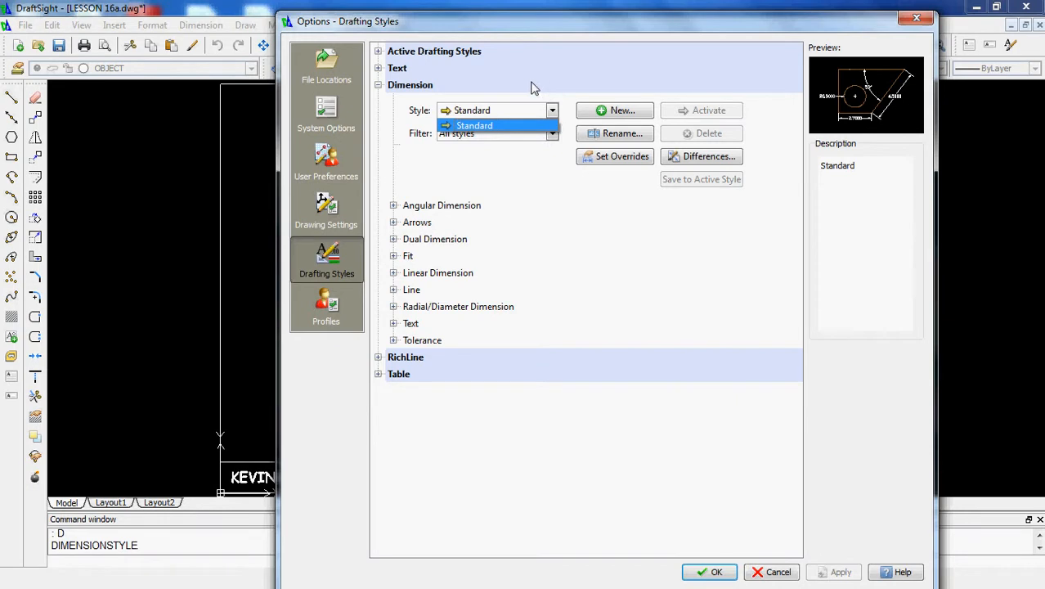
{"action": "left_click", "coordinate": [530, 196]}
{"action": "left_click_drag", "start_coordinate": [546, 28], "coordinate": [677, 18]}
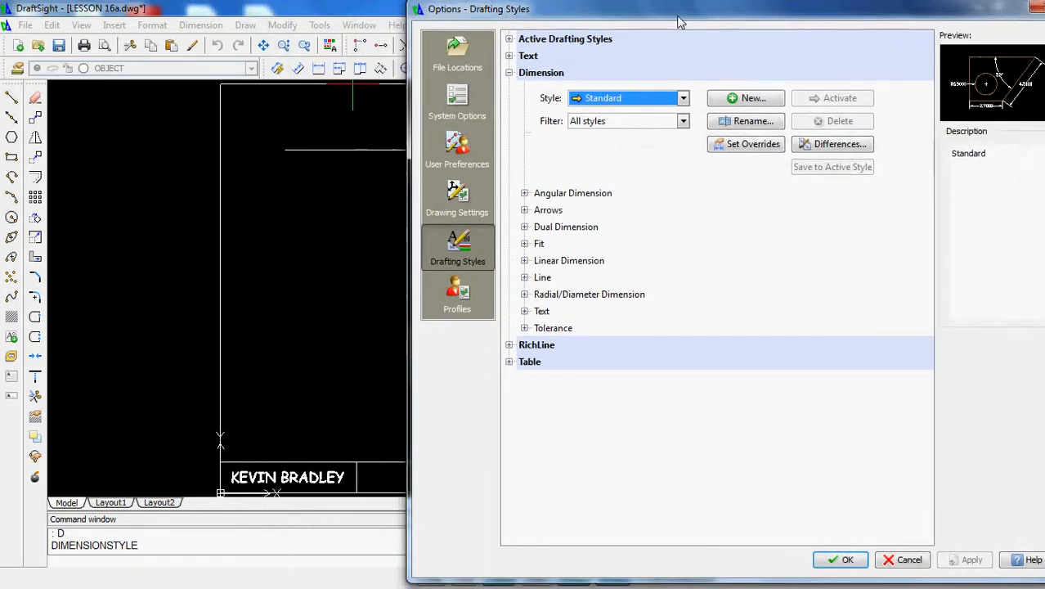
{"action": "left_click", "coordinate": [856, 560]}
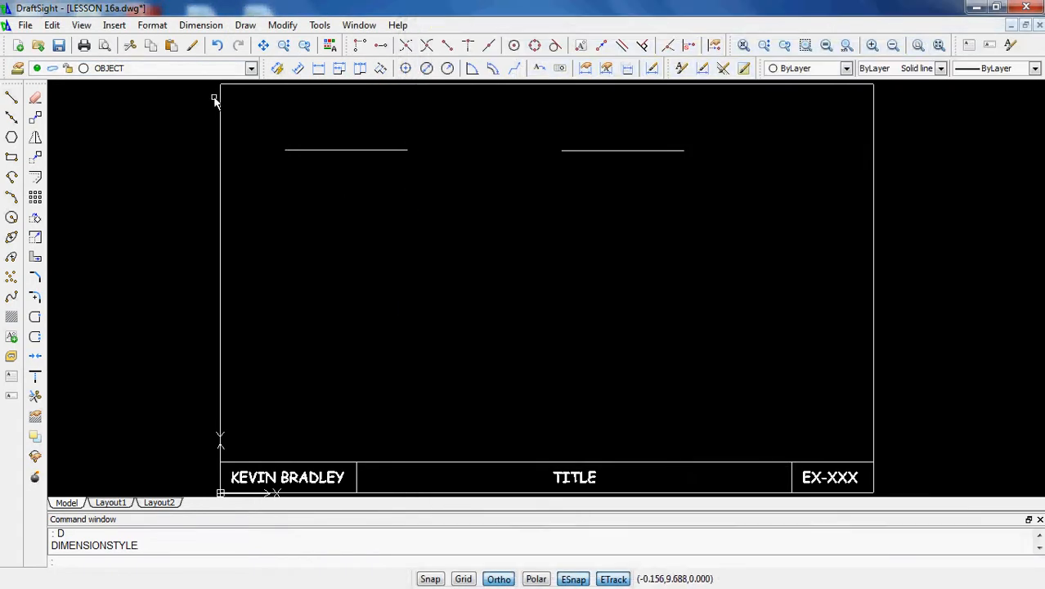
Place a linear dimension below the left horizontal line, measuring between its two endpoints.
{"action": "left_click", "coordinate": [319, 68]}
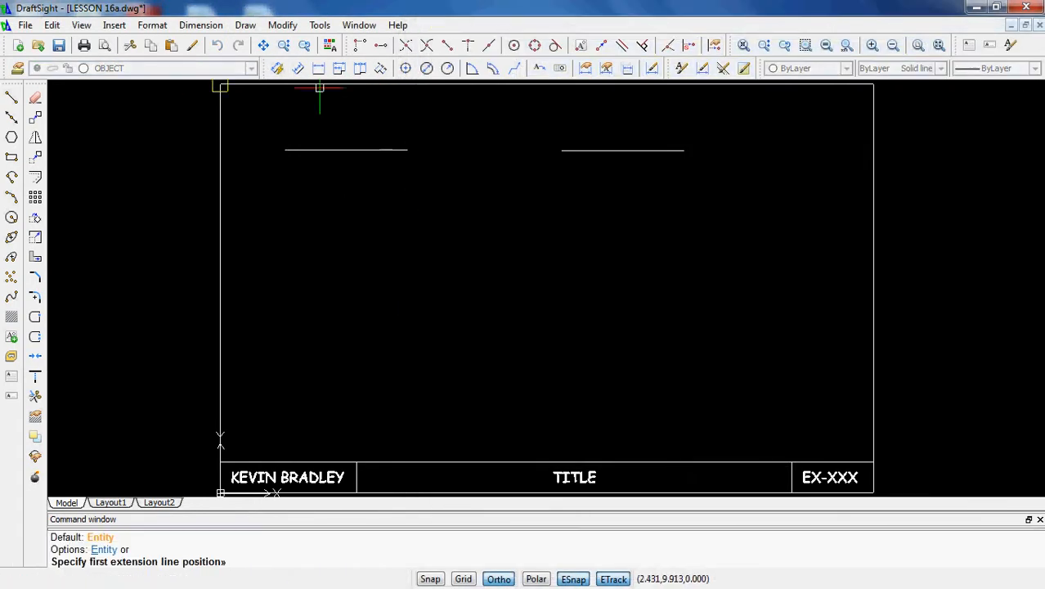
{"action": "left_click", "coordinate": [285, 149]}
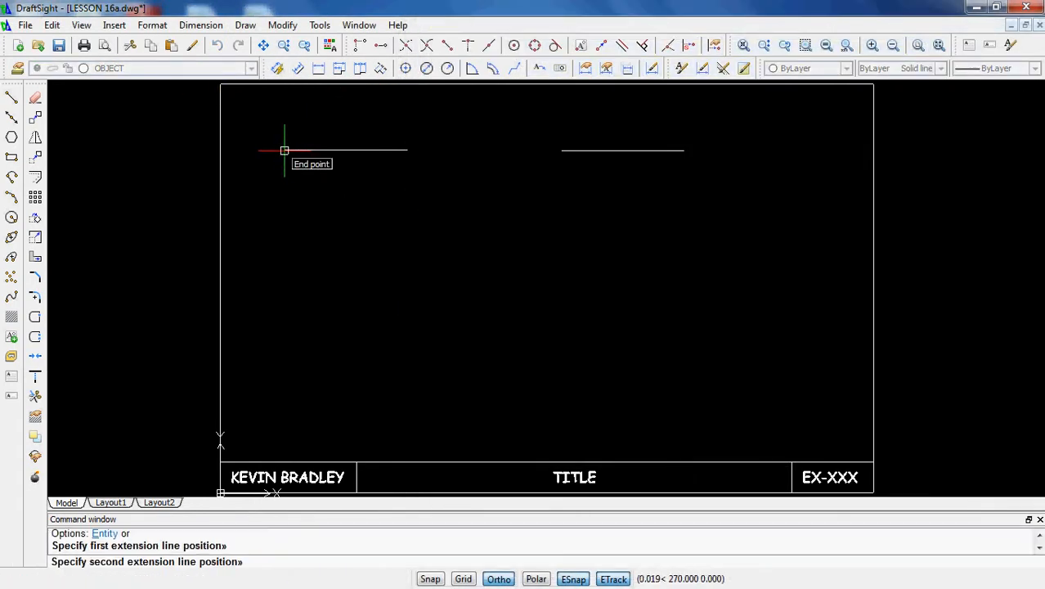
{"action": "left_click", "coordinate": [407, 150]}
{"action": "left_click", "coordinate": [400, 199]}
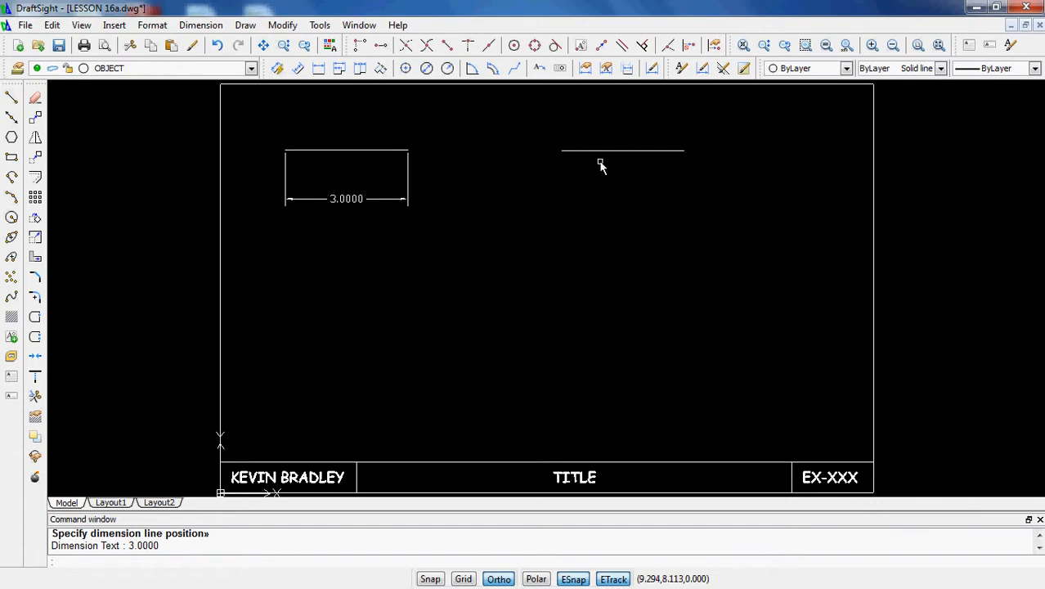
Create a new dimension style named CLASS STYLE, based on Standard and applied to All Dimensions.
{"action": "type", "text": "d"}
{"action": "key", "text": "Return"}
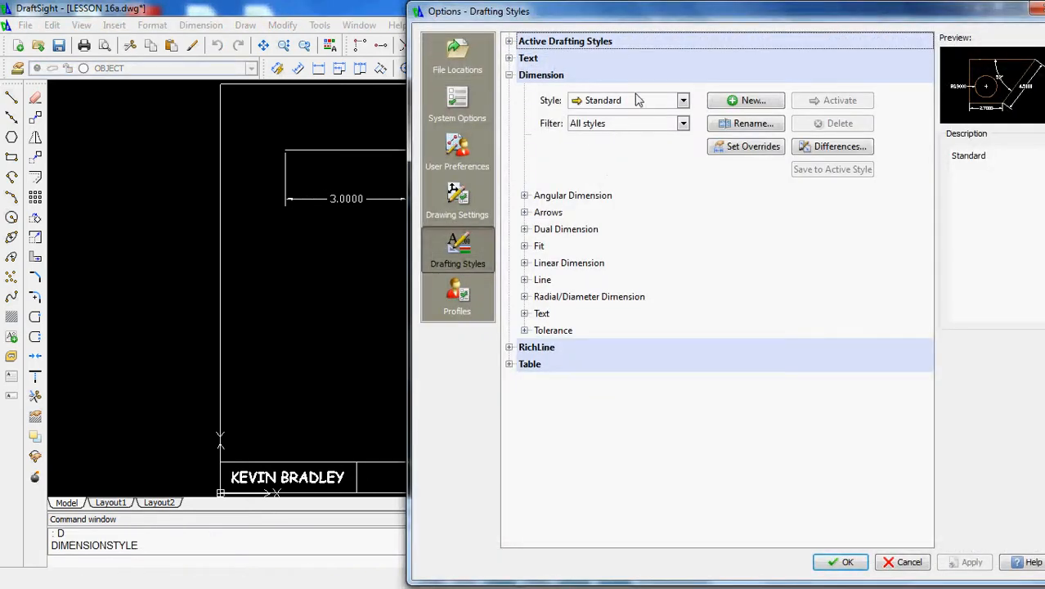
{"action": "left_click", "coordinate": [730, 106]}
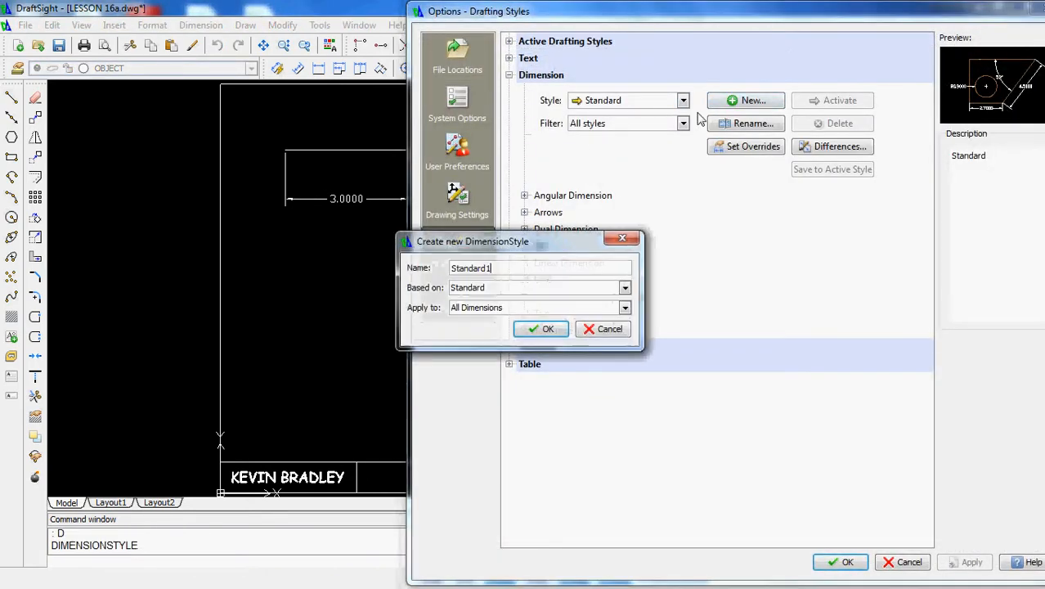
{"action": "double_click", "coordinate": [506, 269]}
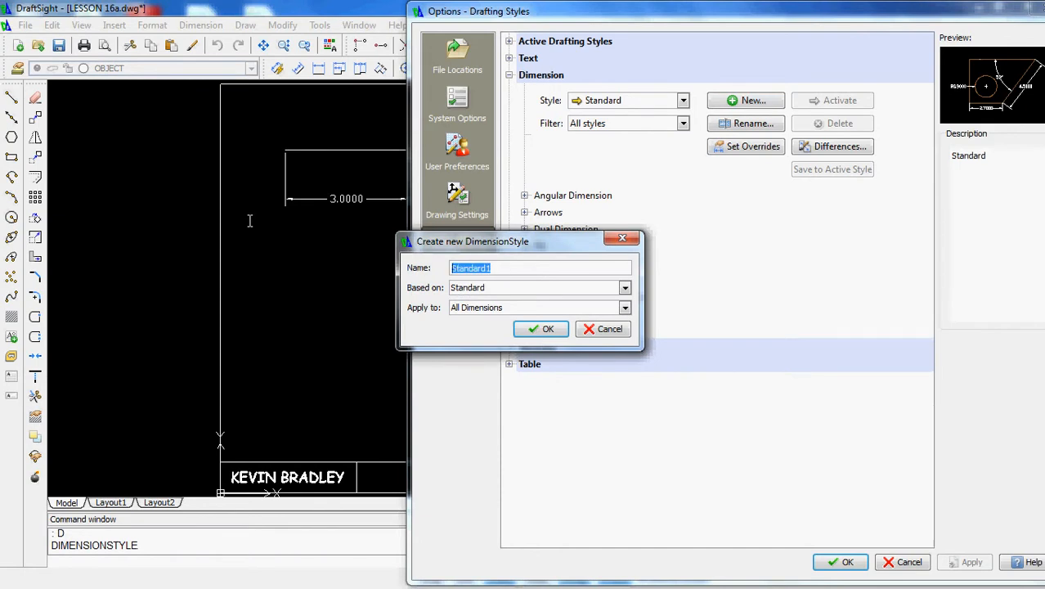
{"action": "type", "text": "CLASS STYLE"}
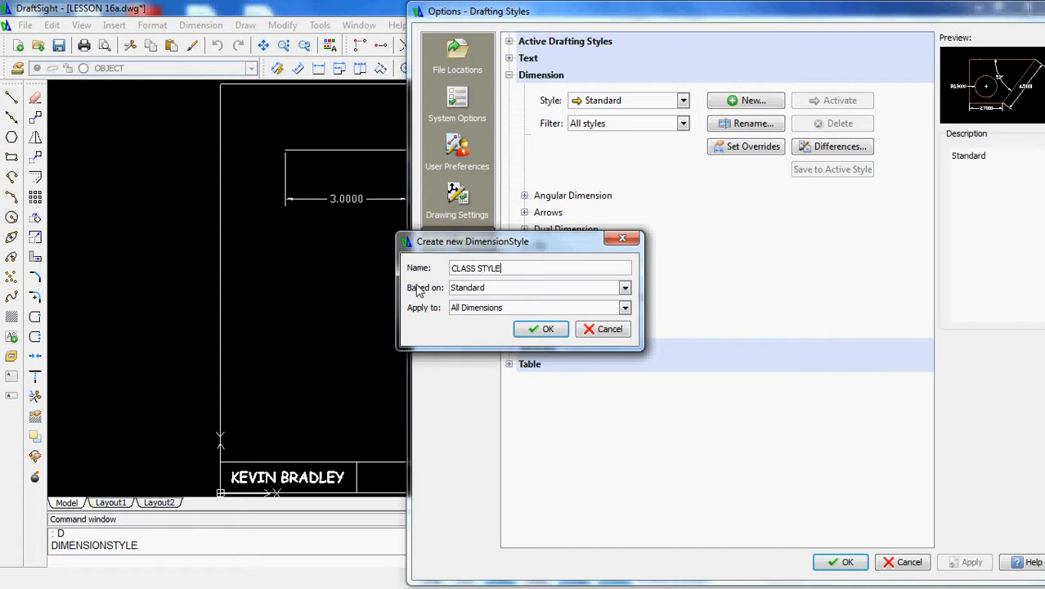
{"action": "left_click", "coordinate": [496, 308]}
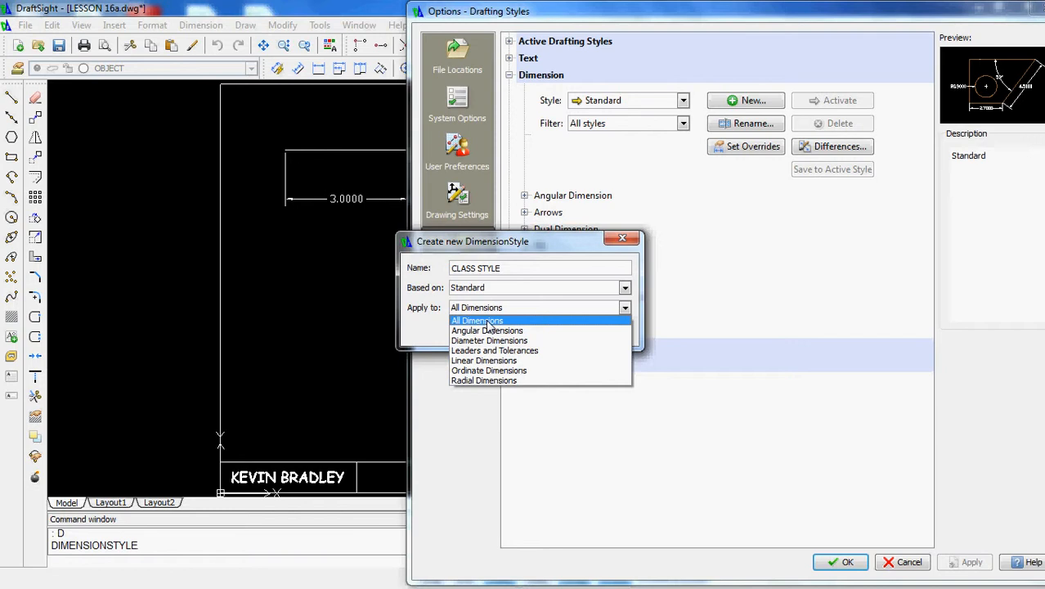
{"action": "left_click", "coordinate": [483, 321]}
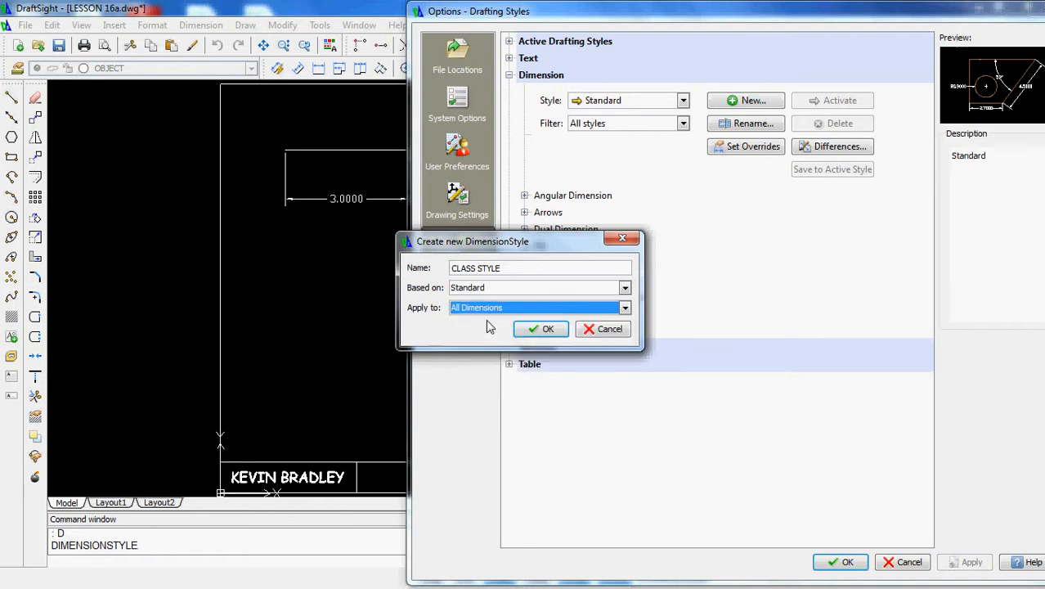
{"action": "left_click", "coordinate": [540, 329]}
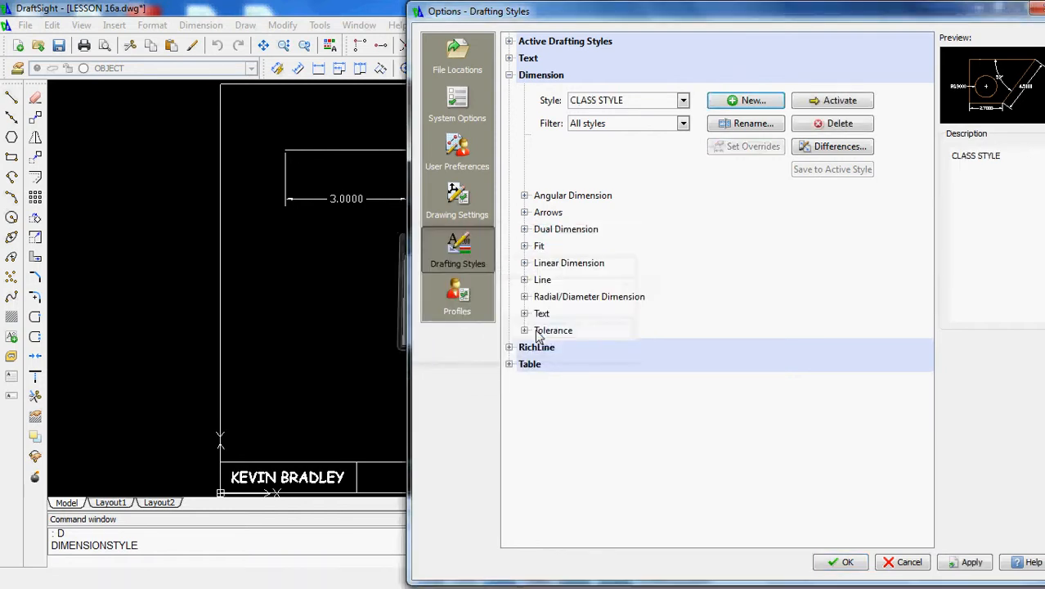
Set the linear dimensions of CLASS STYLE to Decimal format with a precision of 0.000.
{"action": "left_click", "coordinate": [628, 103]}
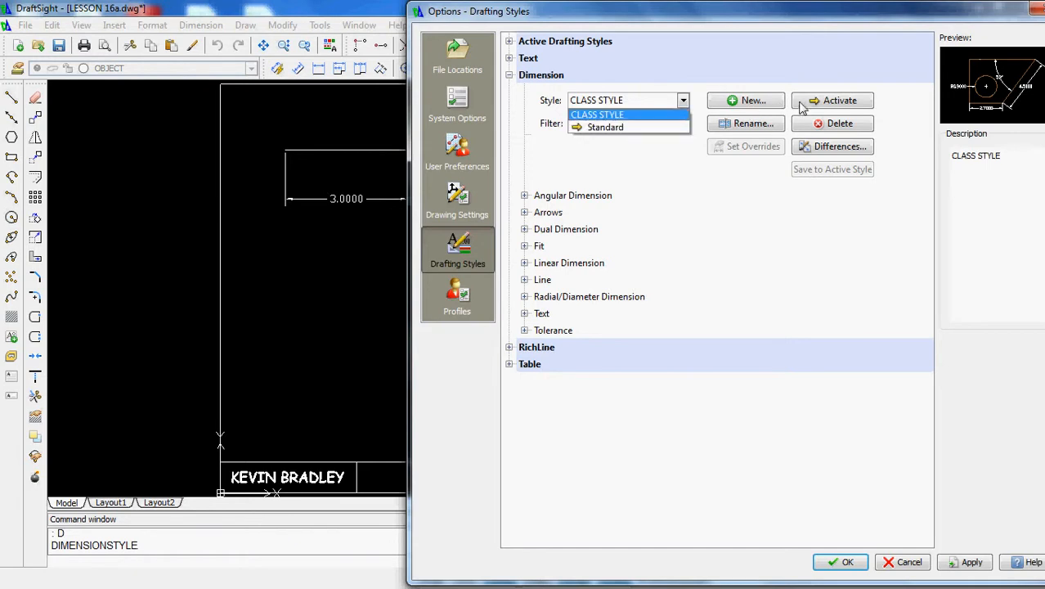
{"action": "left_click", "coordinate": [601, 119]}
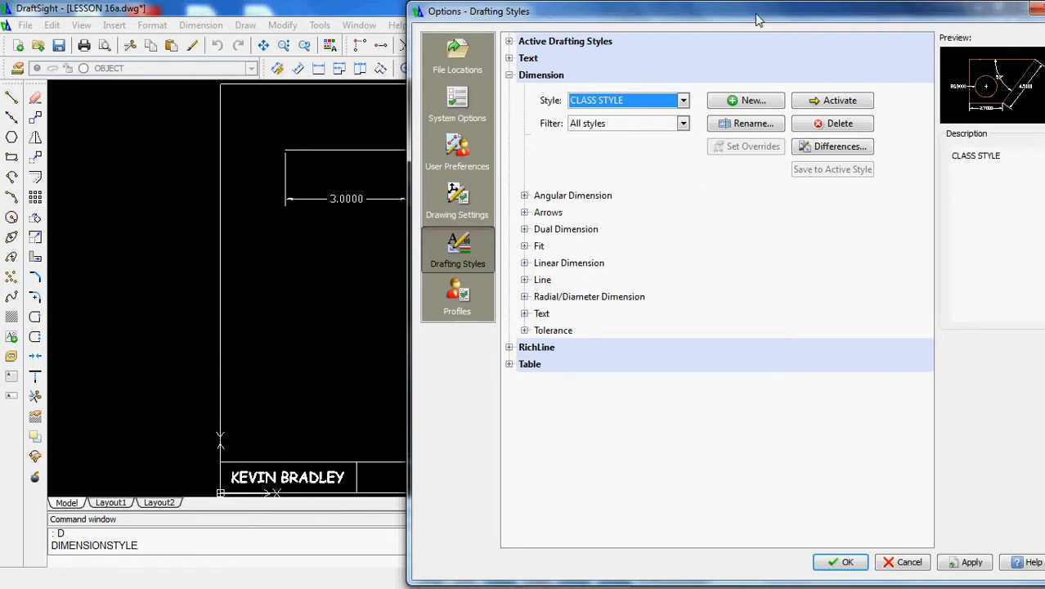
{"action": "left_click_drag", "start_coordinate": [746, 18], "coordinate": [638, 19]}
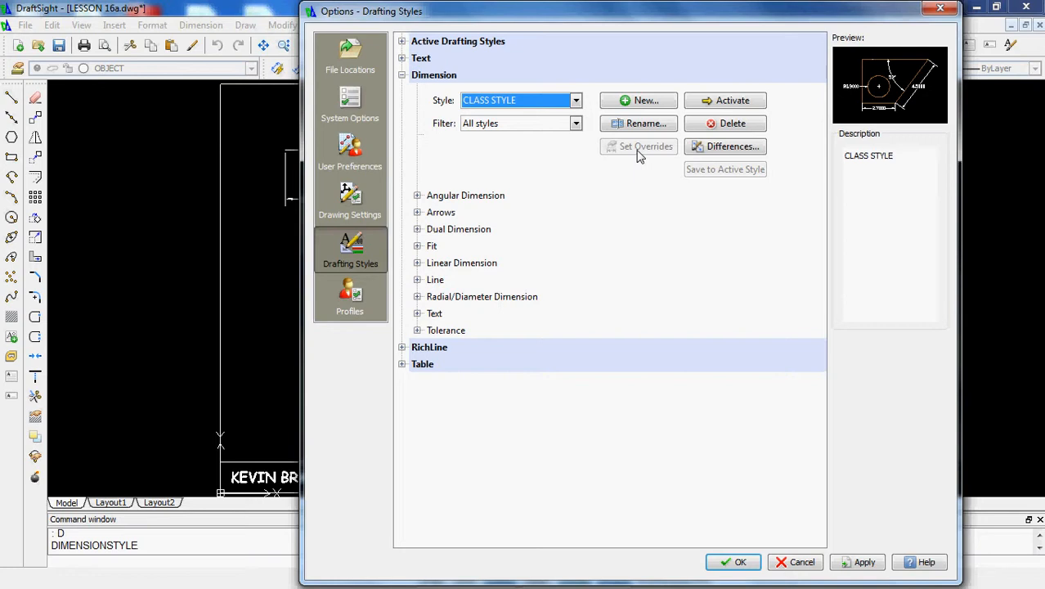
{"action": "left_click", "coordinate": [417, 264]}
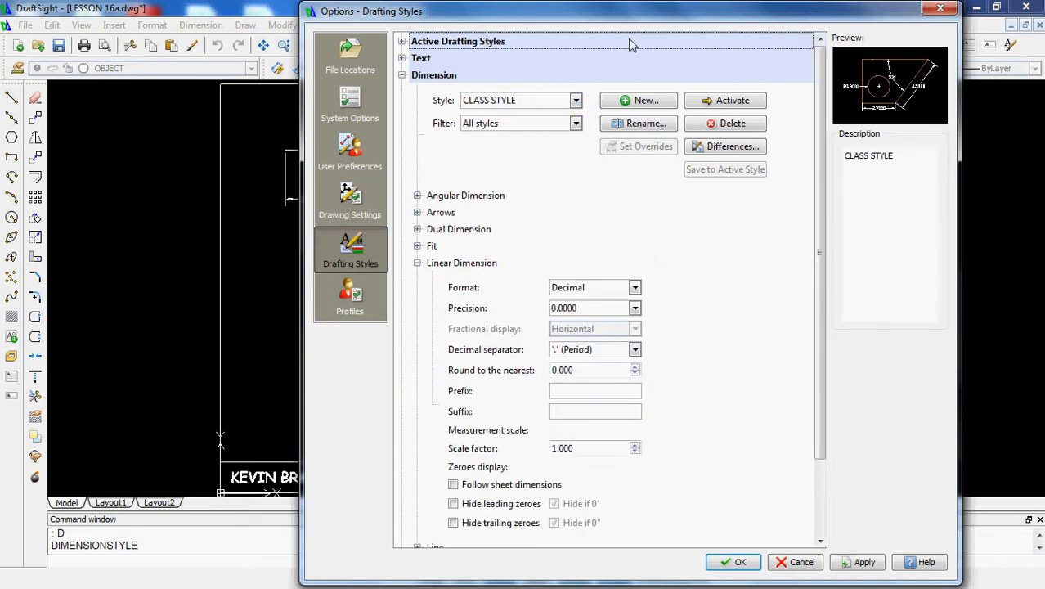
{"action": "left_click", "coordinate": [603, 291]}
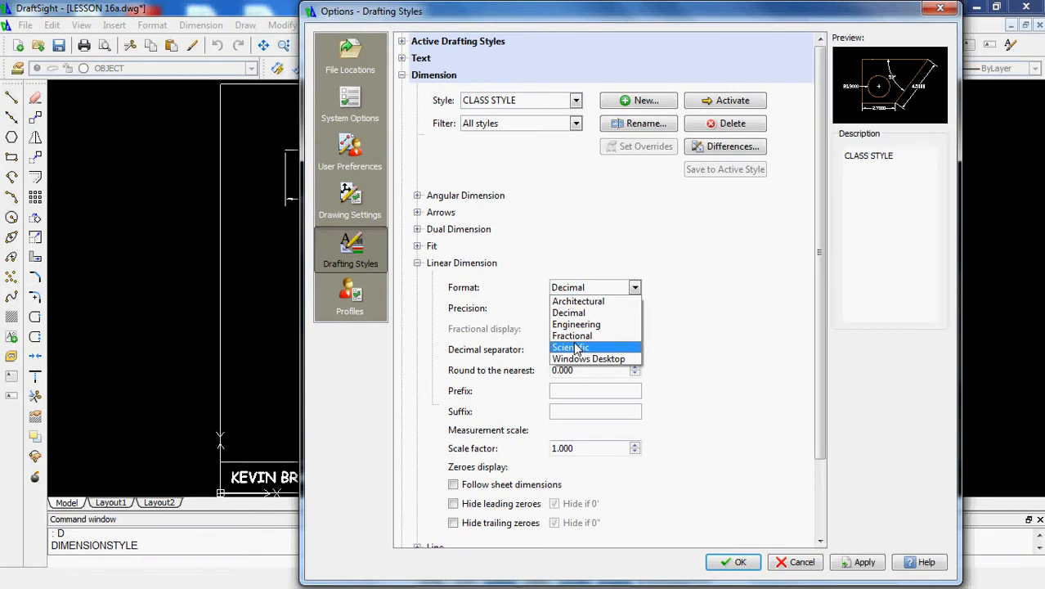
{"action": "left_click", "coordinate": [577, 313]}
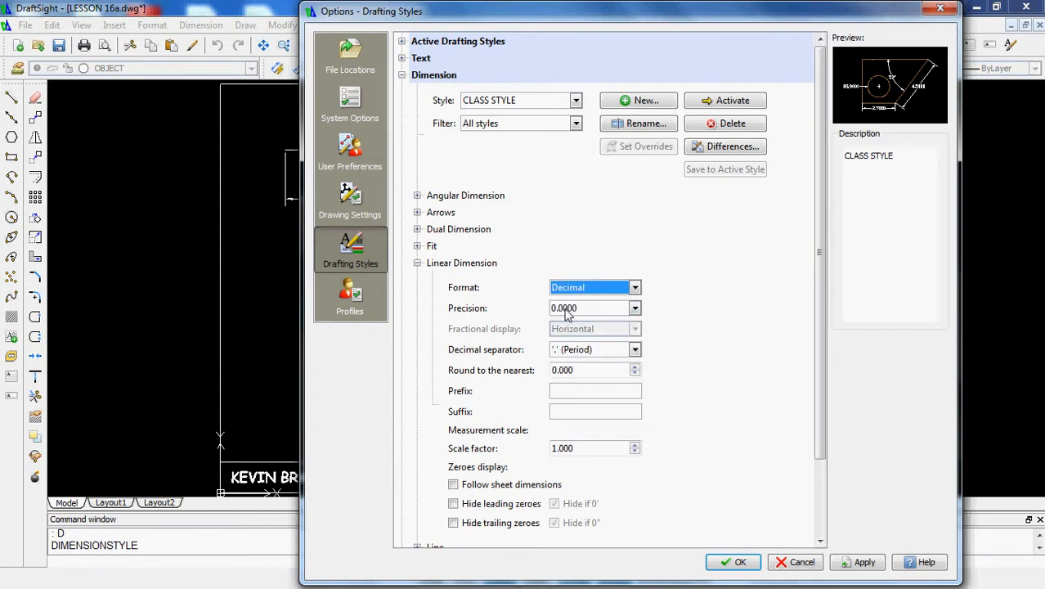
{"action": "left_click", "coordinate": [596, 314]}
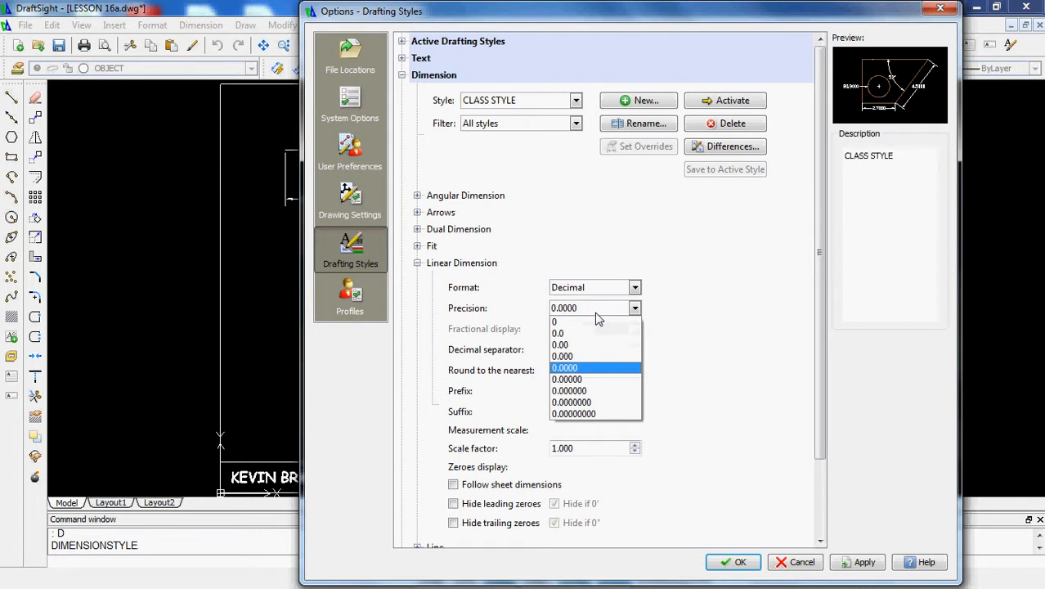
{"action": "left_click", "coordinate": [581, 355]}
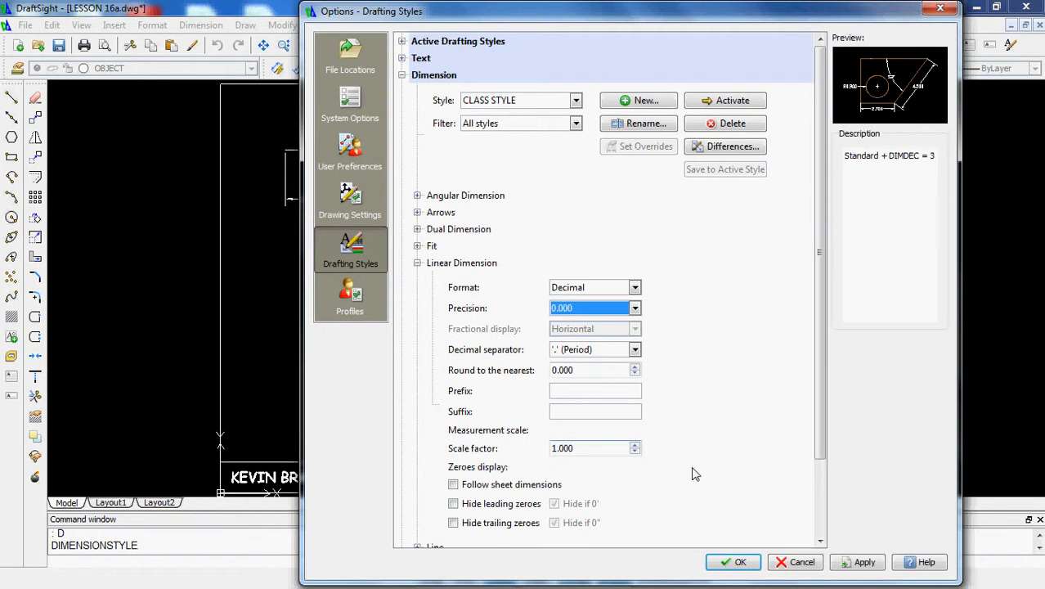
Try hiding leading zeroes and trailing zeroes in the linear dimensions of CLASS STYLE, leaving both options off.
{"action": "left_click_drag", "start_coordinate": [819, 393], "coordinate": [828, 450]}
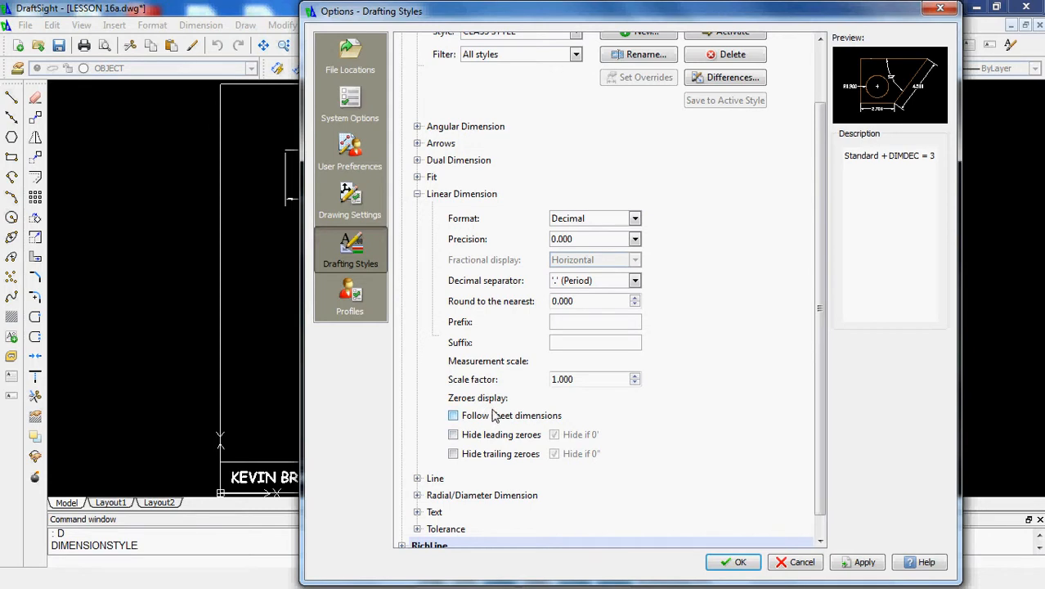
{"action": "left_click", "coordinate": [454, 435]}
{"action": "left_click", "coordinate": [454, 435]}
{"action": "left_click", "coordinate": [454, 435]}
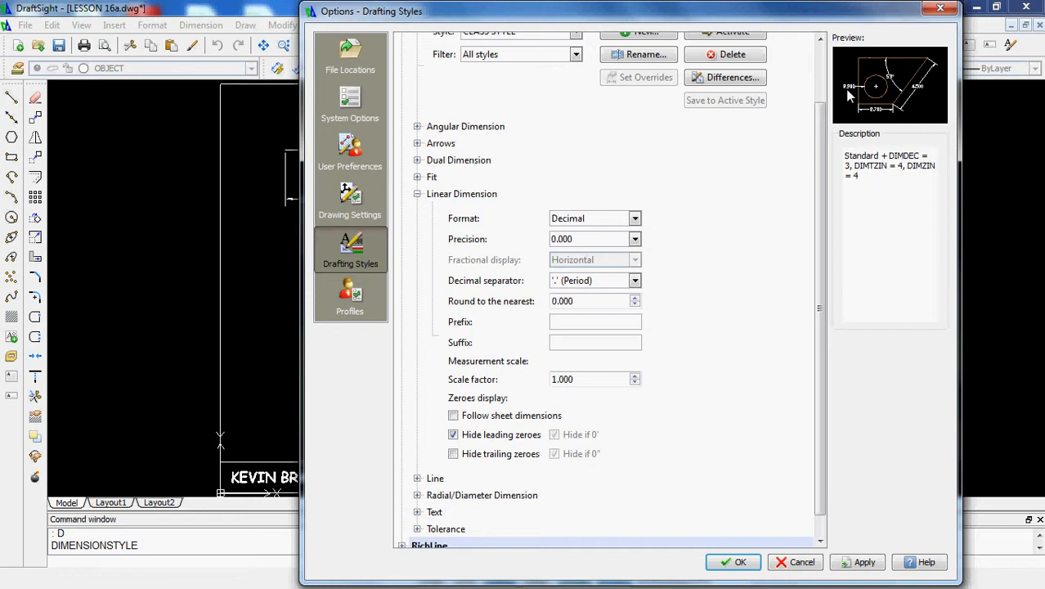
{"action": "left_click", "coordinate": [453, 436]}
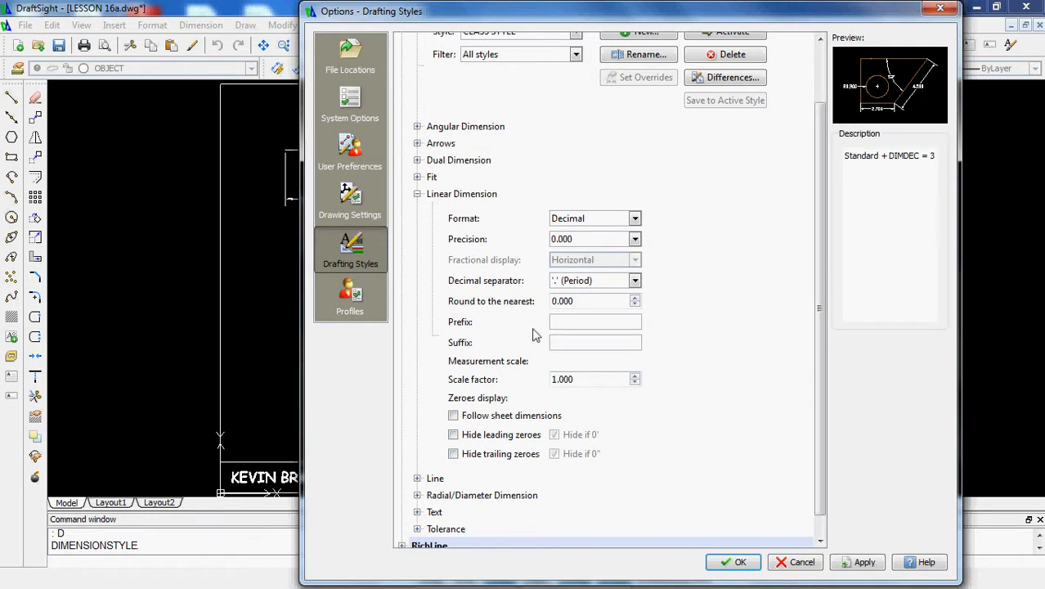
{"action": "left_click", "coordinate": [454, 455]}
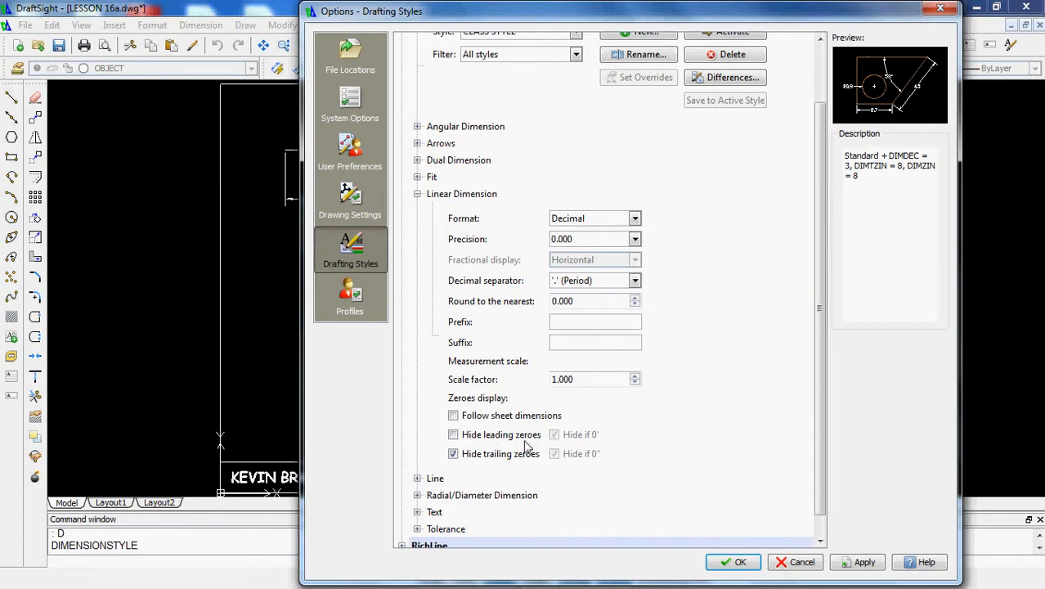
{"action": "left_click", "coordinate": [454, 454]}
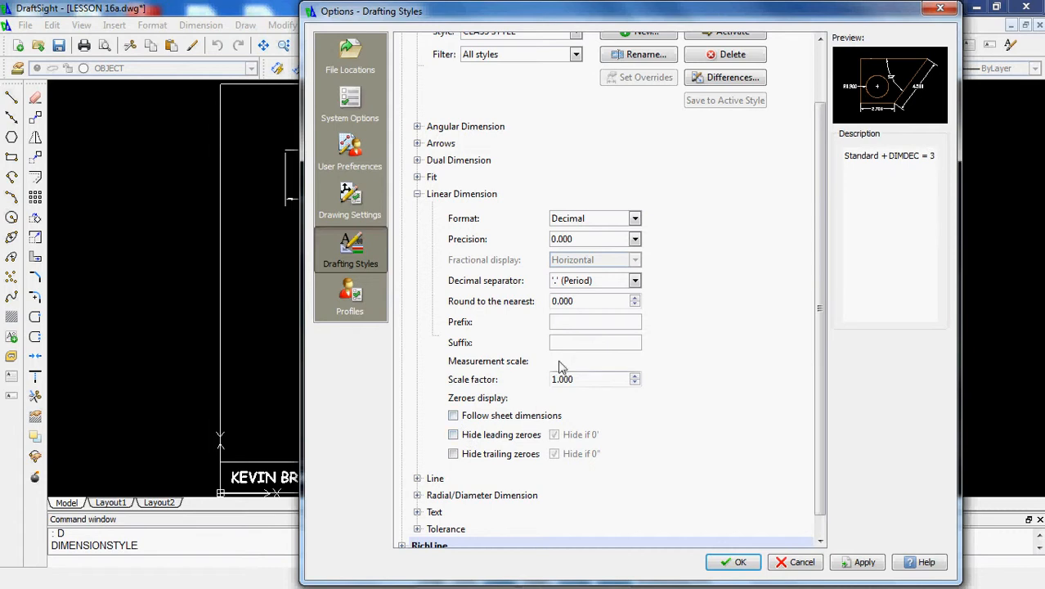
Set the dimension line offset of CLASS STYLE to 0.5.
{"action": "left_click", "coordinate": [418, 194]}
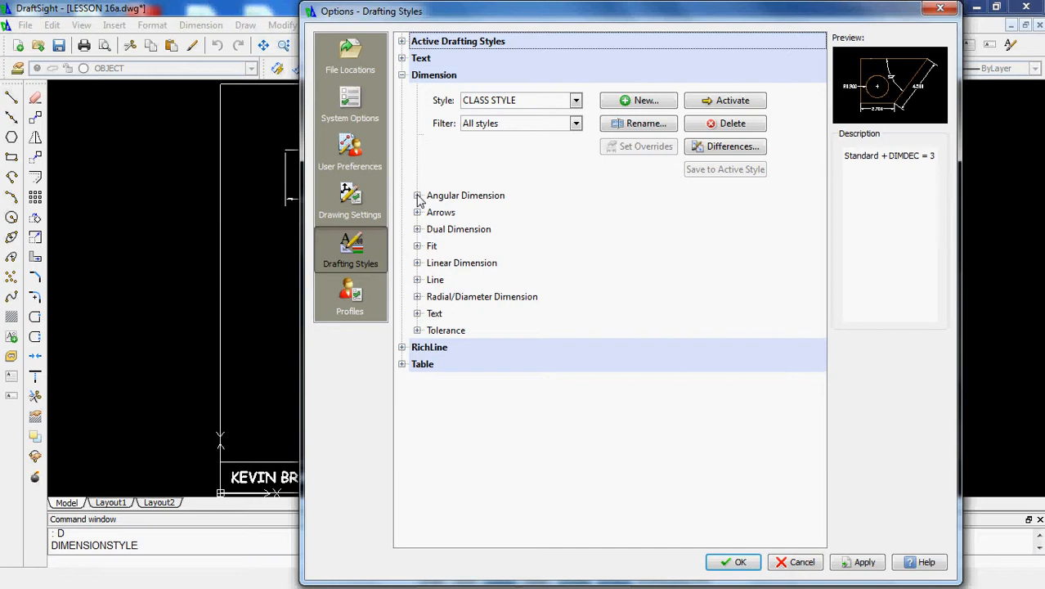
{"action": "left_click", "coordinate": [418, 279]}
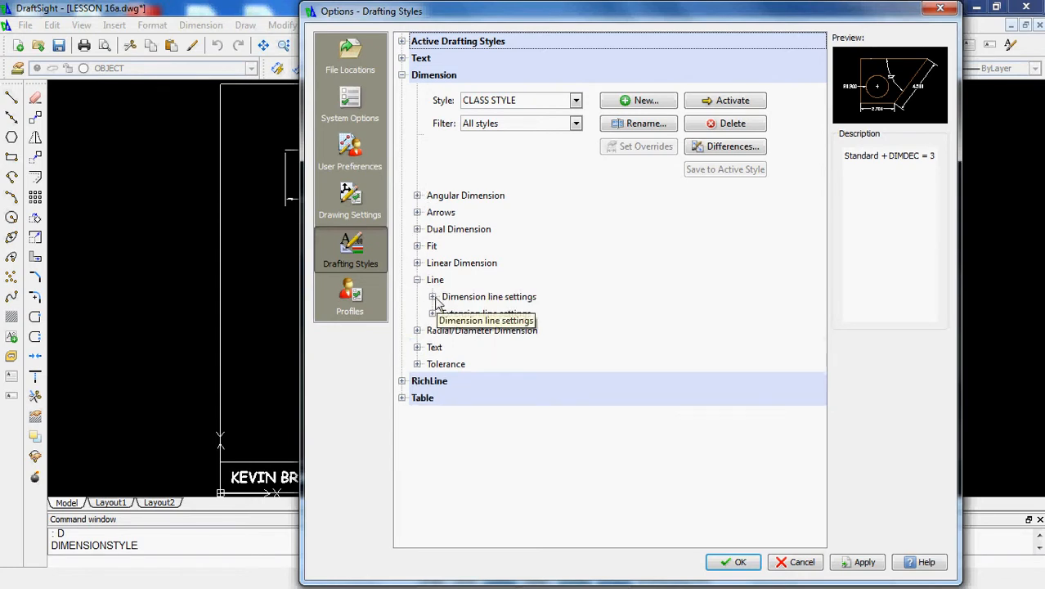
{"action": "left_click", "coordinate": [433, 297]}
{"action": "scroll", "coordinate": [626, 379], "scroll_direction": "down", "scroll_amount": 1}
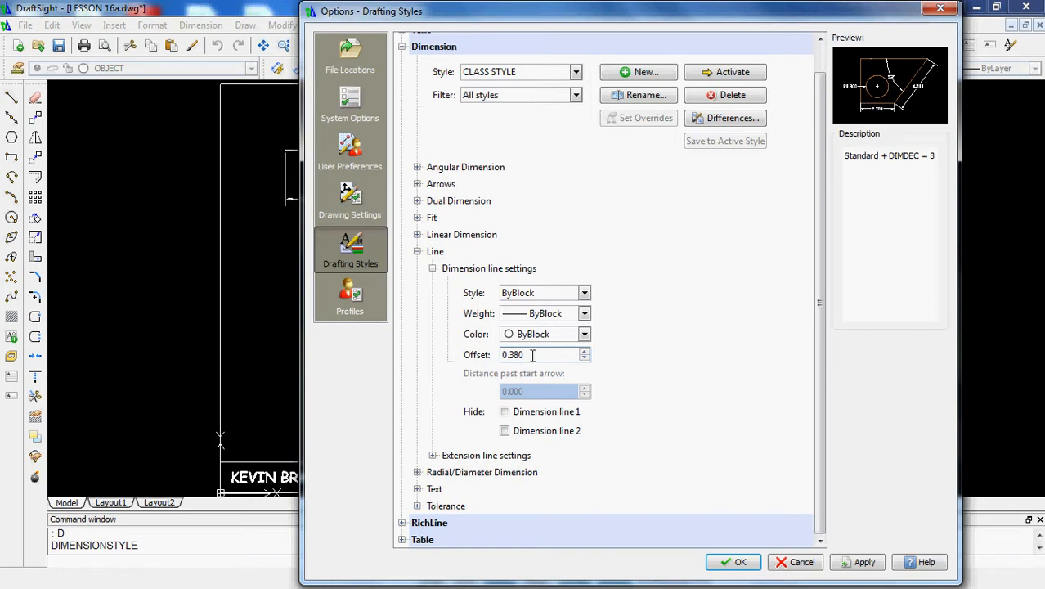
{"action": "key", "text": "BackSpace"}
{"action": "key", "text": "BackSpace"}
{"action": "key", "text": "BackSpace"}
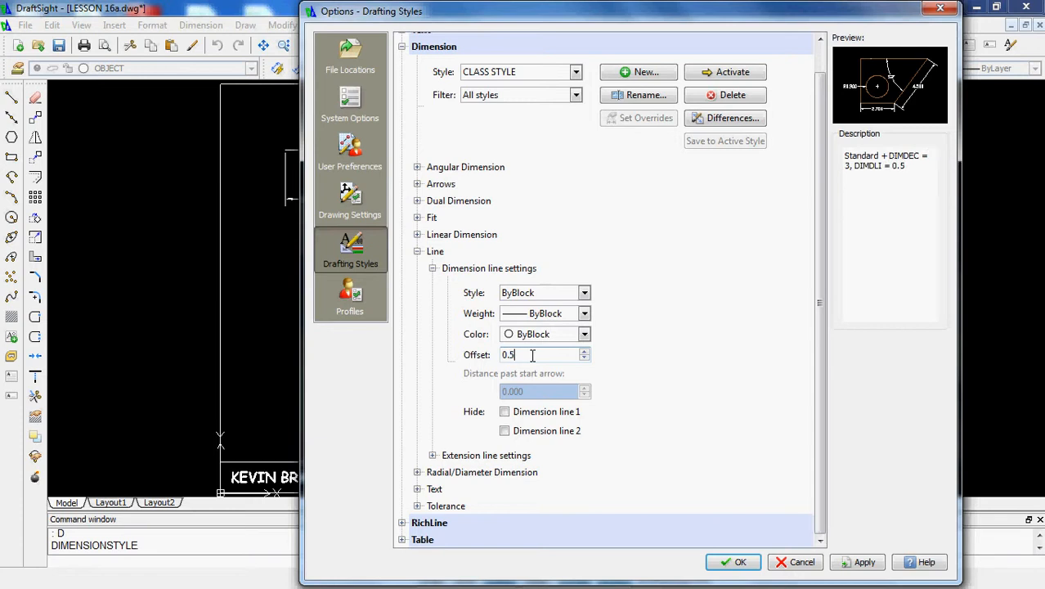
{"action": "key", "text": "Tab"}
{"action": "key", "text": "Tab"}
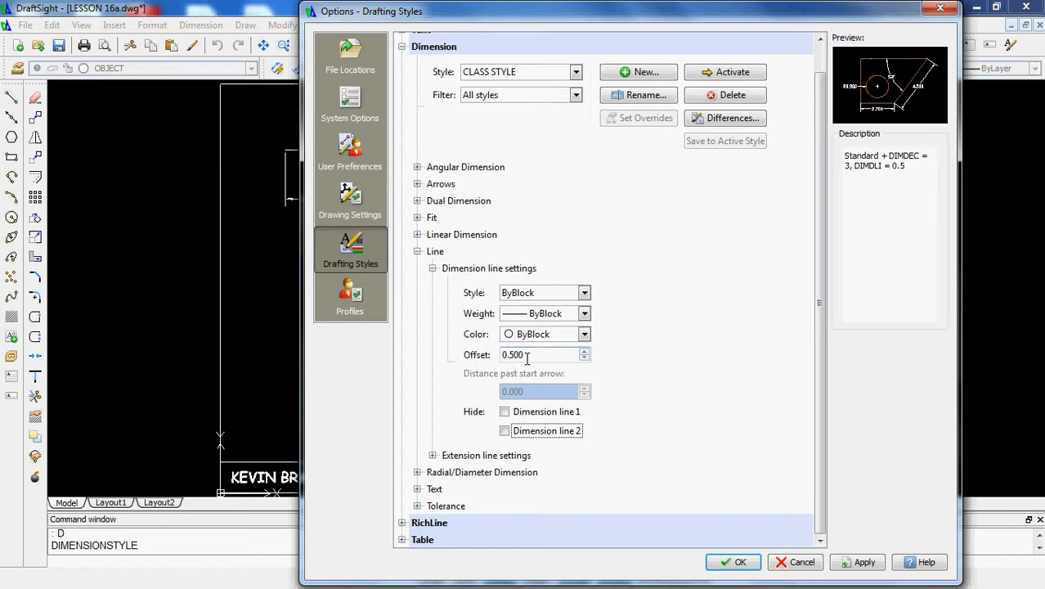
Try the option that hides dimension line 1 in CLASS STYLE, leaving it off.
{"action": "left_click", "coordinate": [506, 413]}
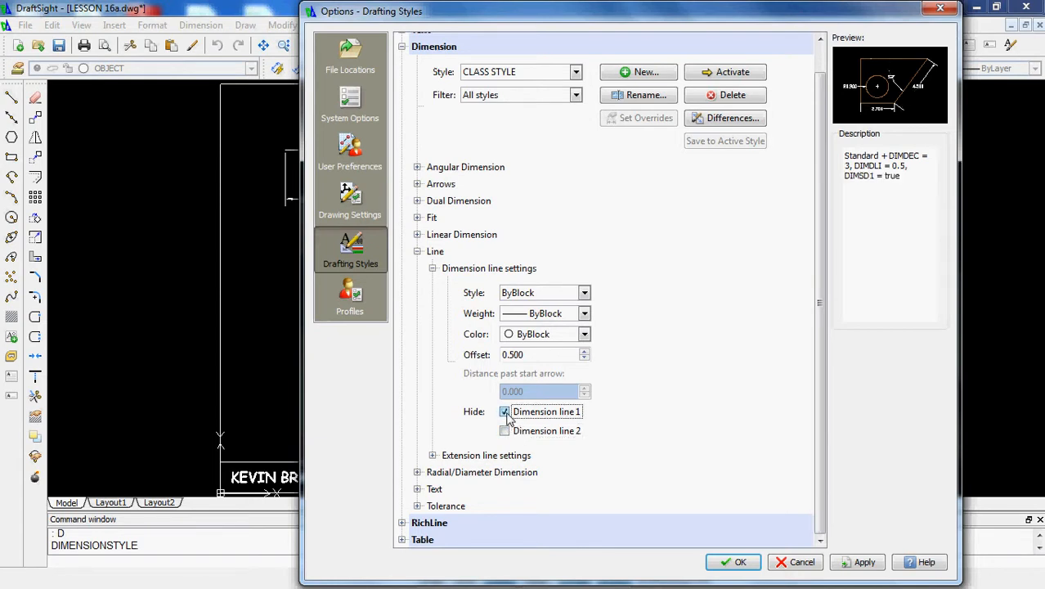
{"action": "left_click", "coordinate": [506, 413]}
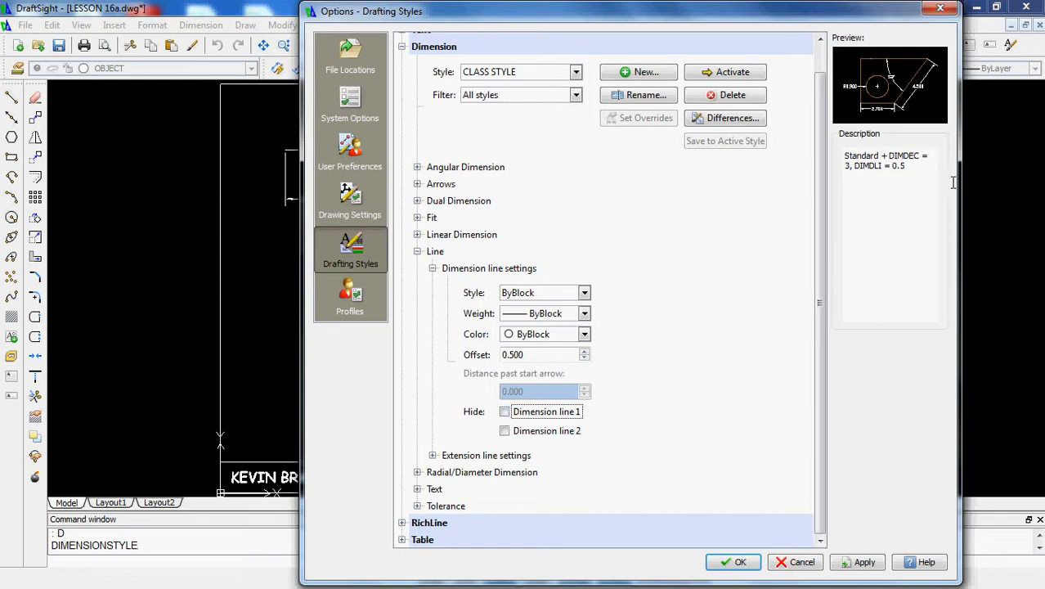
{"action": "left_click", "coordinate": [505, 412]}
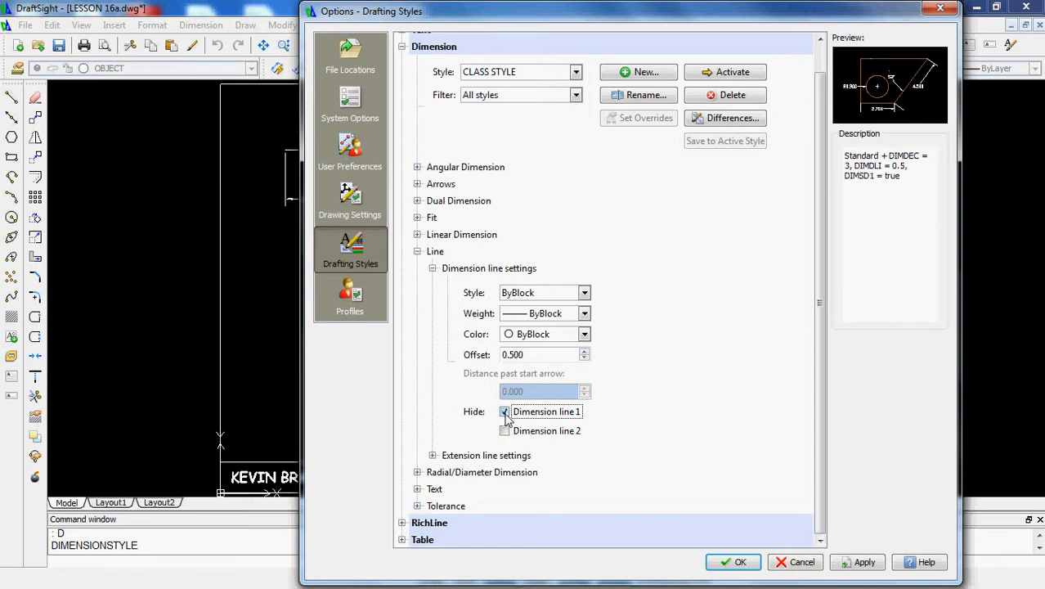
{"action": "left_click", "coordinate": [504, 412]}
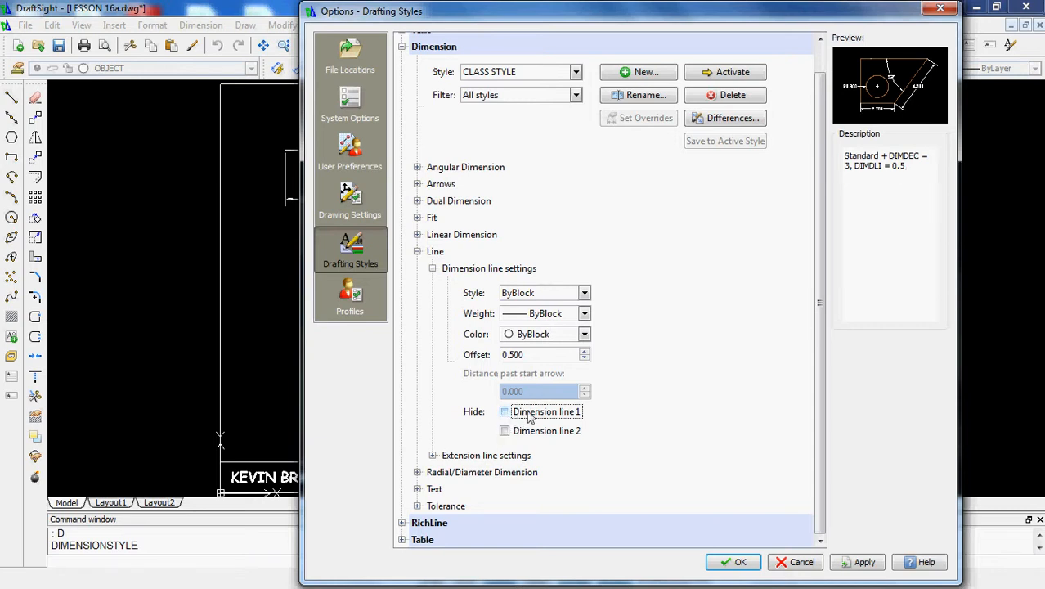
Set the distance that extension lines run past the dimension lines in CLASS STYLE to 0.125.
{"action": "left_click", "coordinate": [433, 269]}
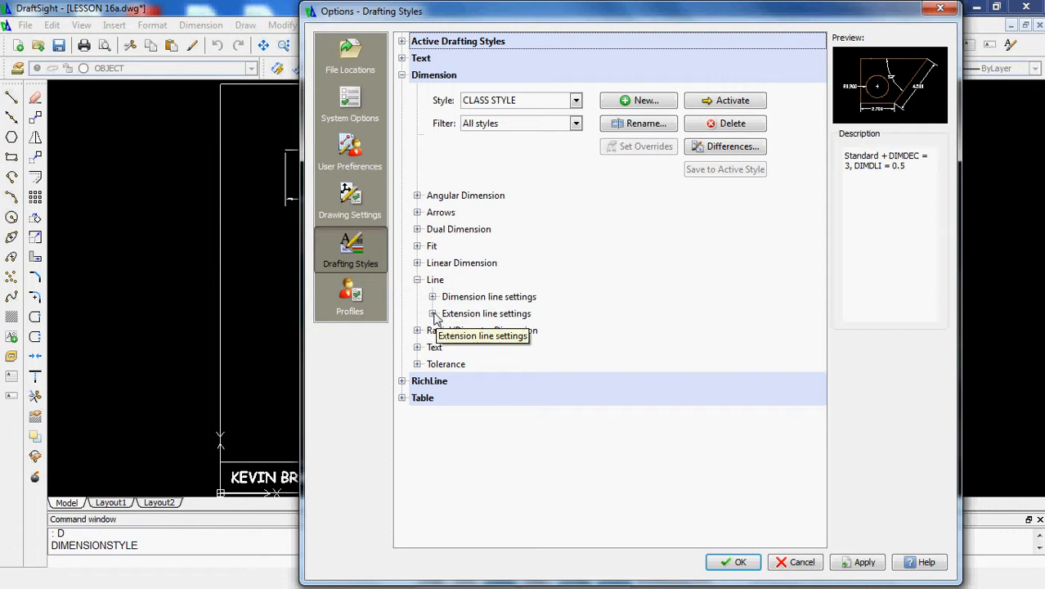
{"action": "left_click", "coordinate": [434, 313]}
{"action": "scroll", "coordinate": [645, 372], "scroll_direction": "down", "scroll_amount": 3}
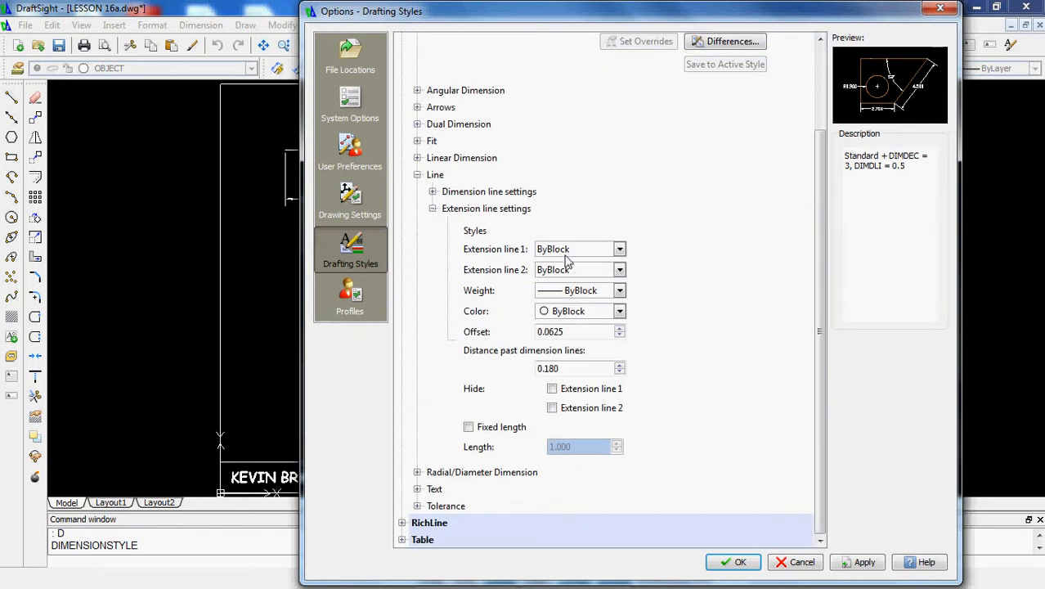
{"action": "left_click", "coordinate": [582, 332]}
{"action": "key", "text": "BackSpace"}
{"action": "key", "text": "BackSpace"}
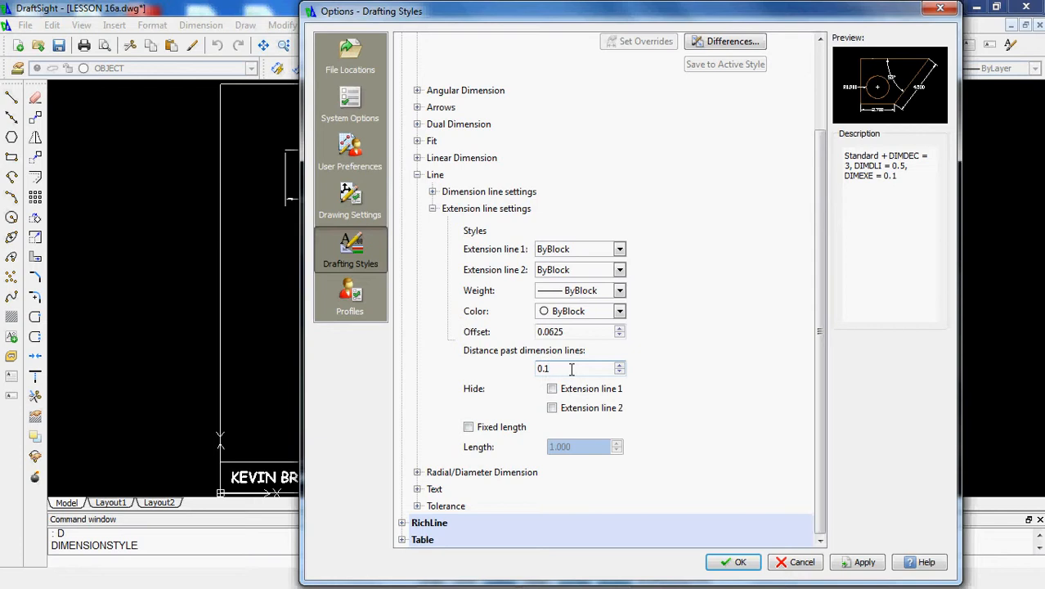
{"action": "type", "text": "25"}
{"action": "key", "text": "Tab"}
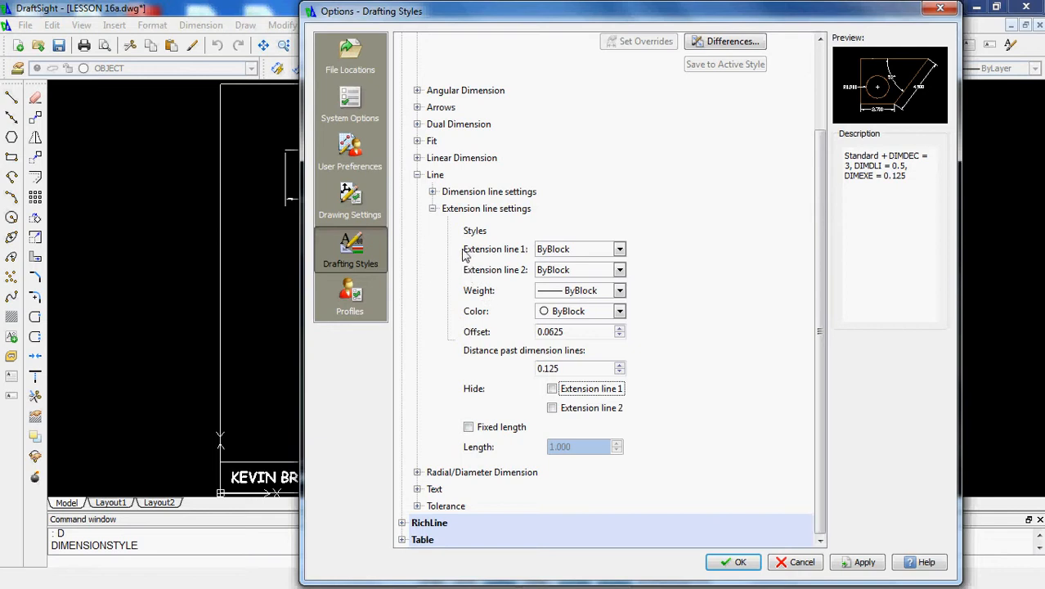
{"action": "left_click", "coordinate": [433, 209]}
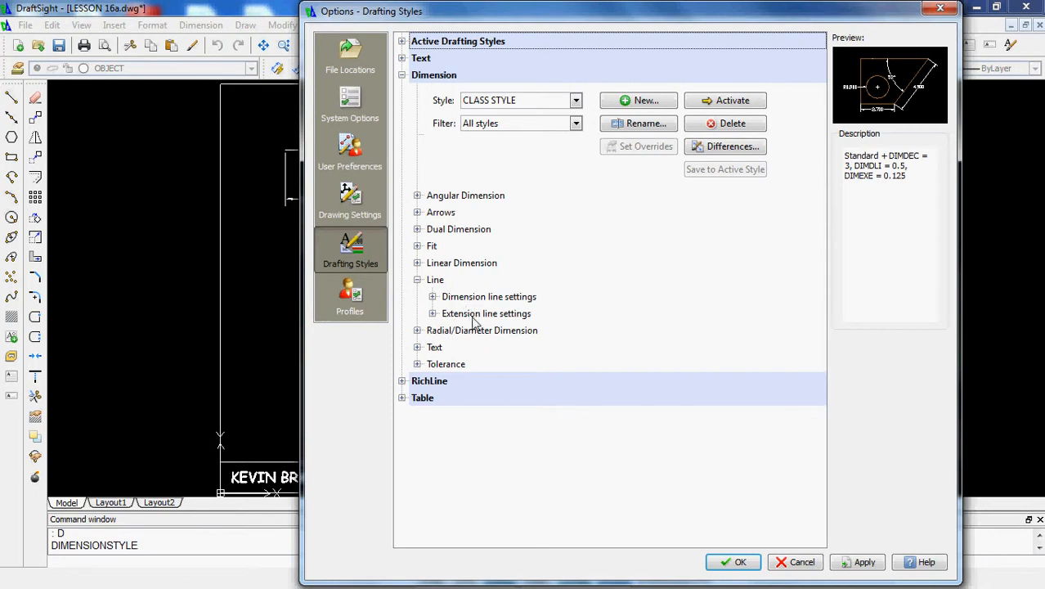
{"action": "left_click", "coordinate": [417, 280]}
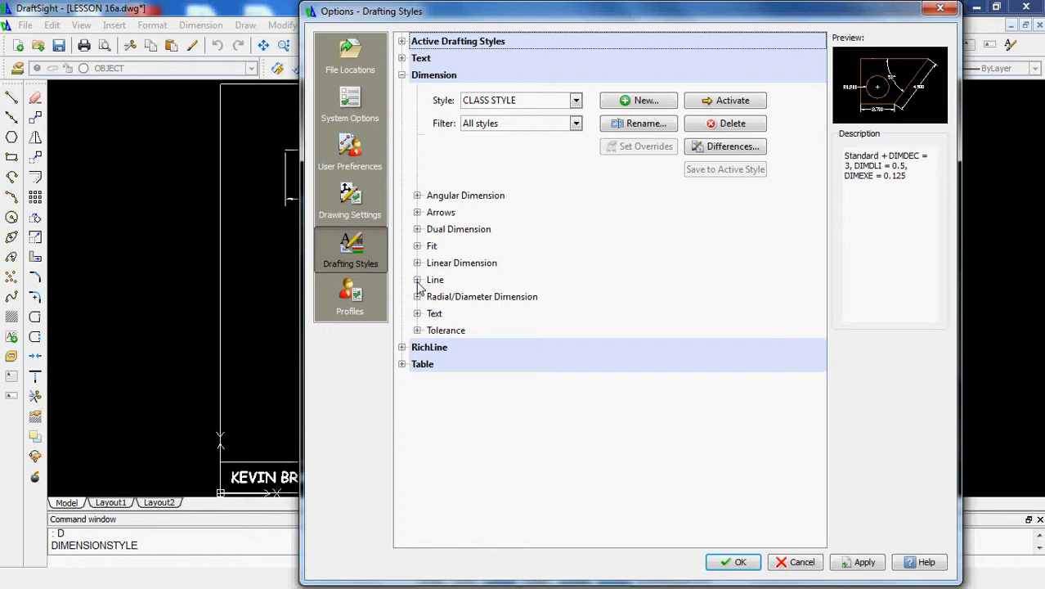
Keep Closed filled as the start arrow of CLASS STYLE and set the arrow size to 0.125.
{"action": "left_click", "coordinate": [417, 213]}
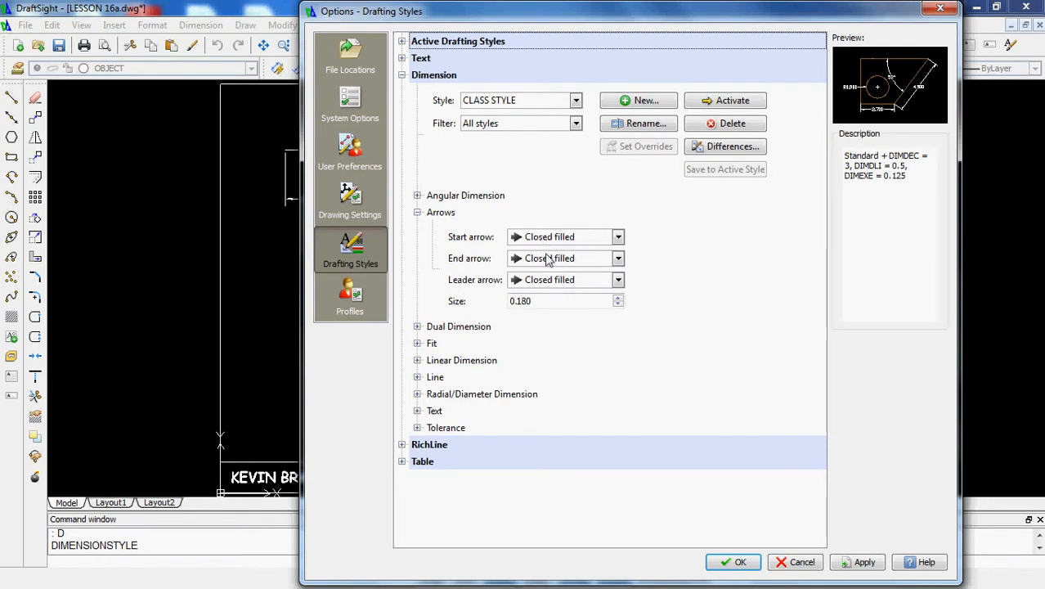
{"action": "left_click", "coordinate": [619, 237]}
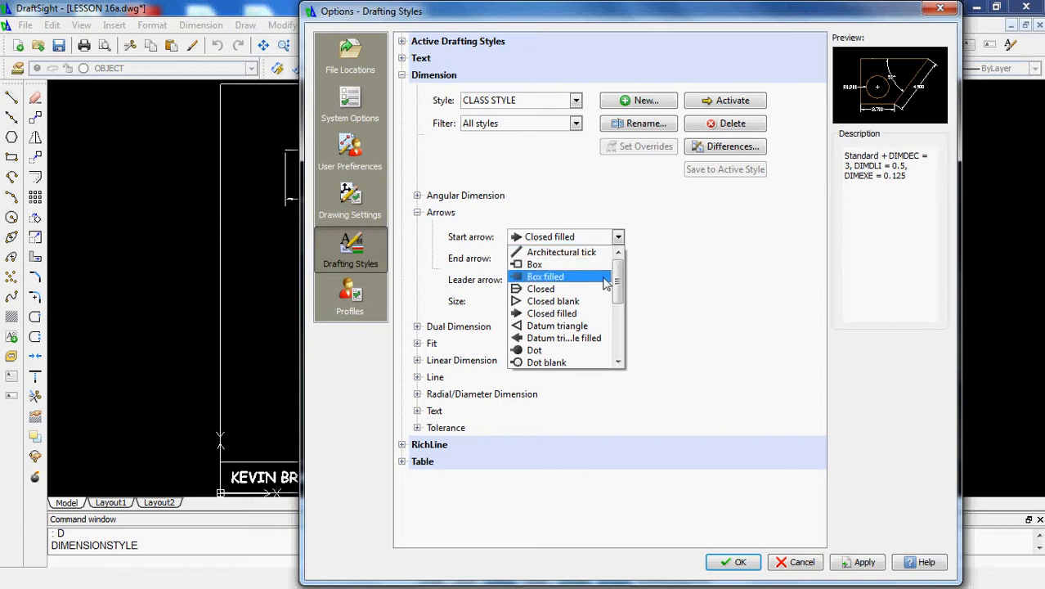
{"action": "mouse_move", "coordinate": [620, 291]}
{"action": "left_mouse_down"}
{"action": "mouse_move", "coordinate": [619, 350]}
{"action": "mouse_move", "coordinate": [619, 291]}
{"action": "left_mouse_up"}
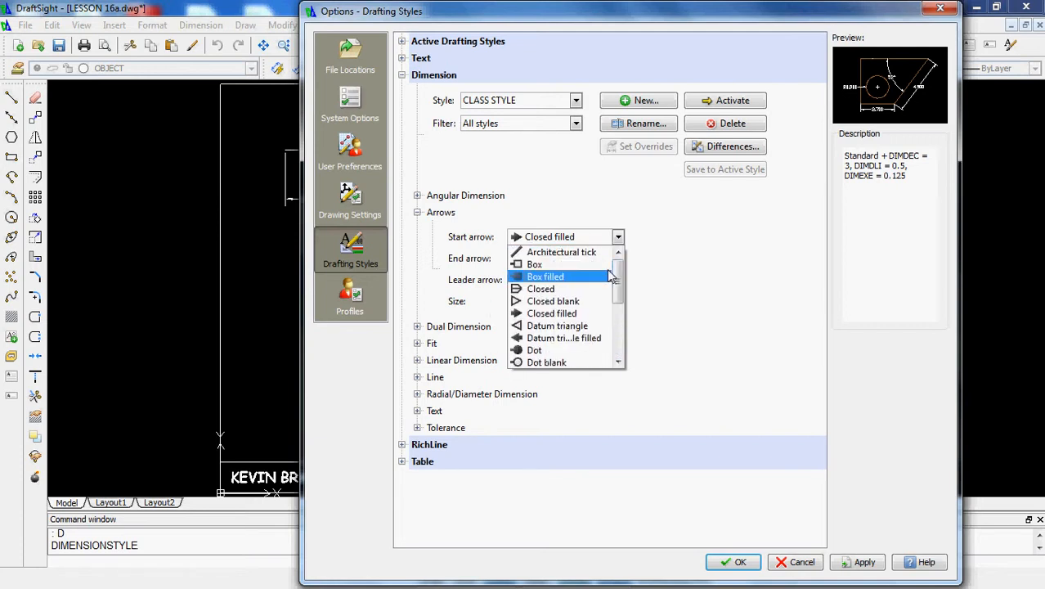
{"action": "left_click", "coordinate": [561, 316]}
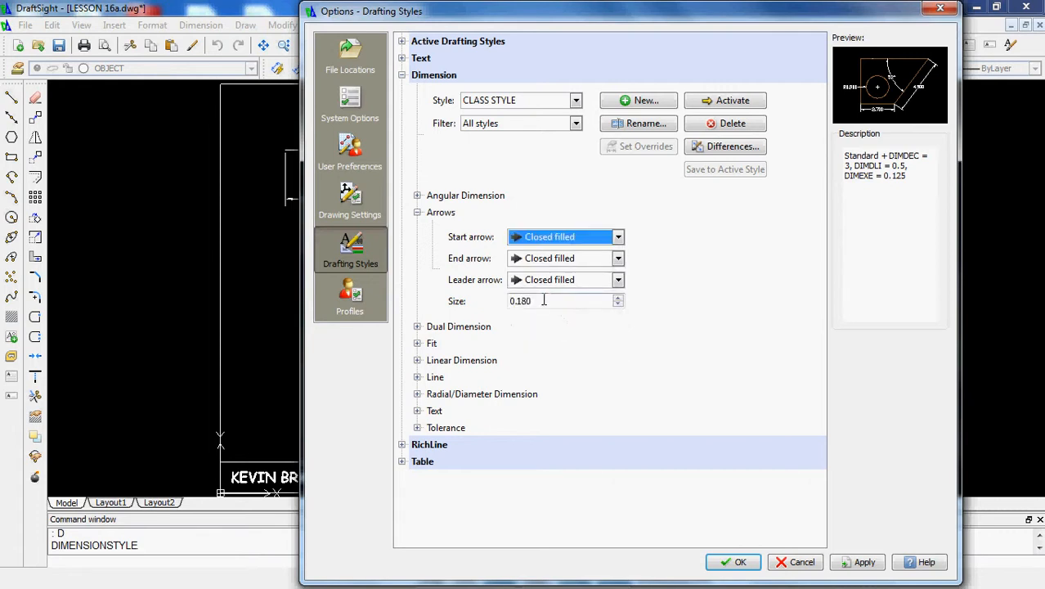
{"action": "left_click", "coordinate": [544, 301]}
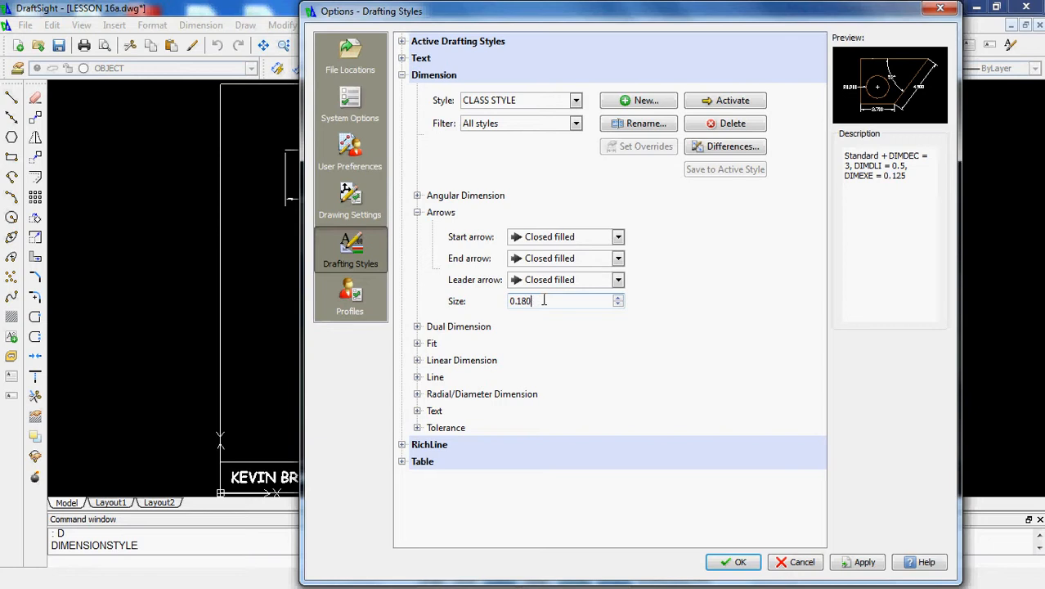
{"action": "key", "text": "BackSpace"}
{"action": "type", "text": "25"}
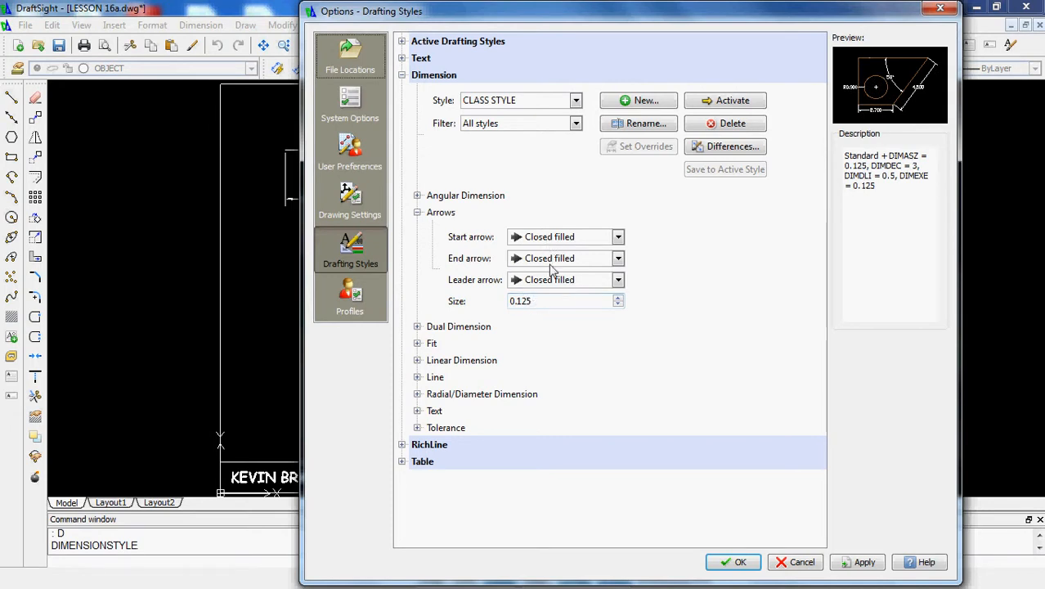
{"action": "left_click", "coordinate": [418, 213]}
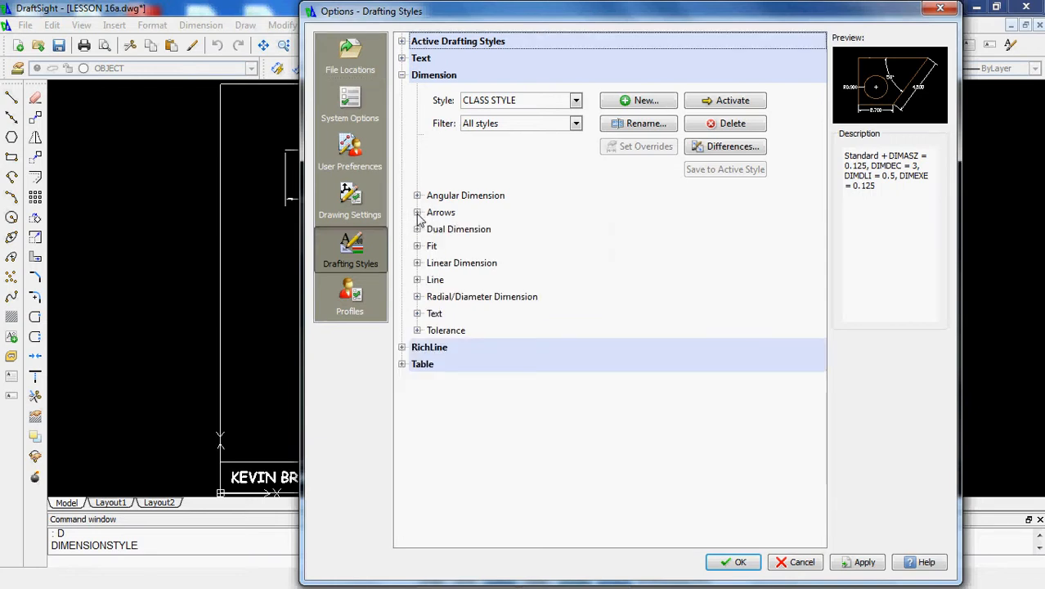
Display center marks as centerlines with a size of 0.12 for CLASS STYLE's radial and diameter dimensions, and check the radius dimension jog angle.
{"action": "left_click", "coordinate": [417, 297]}
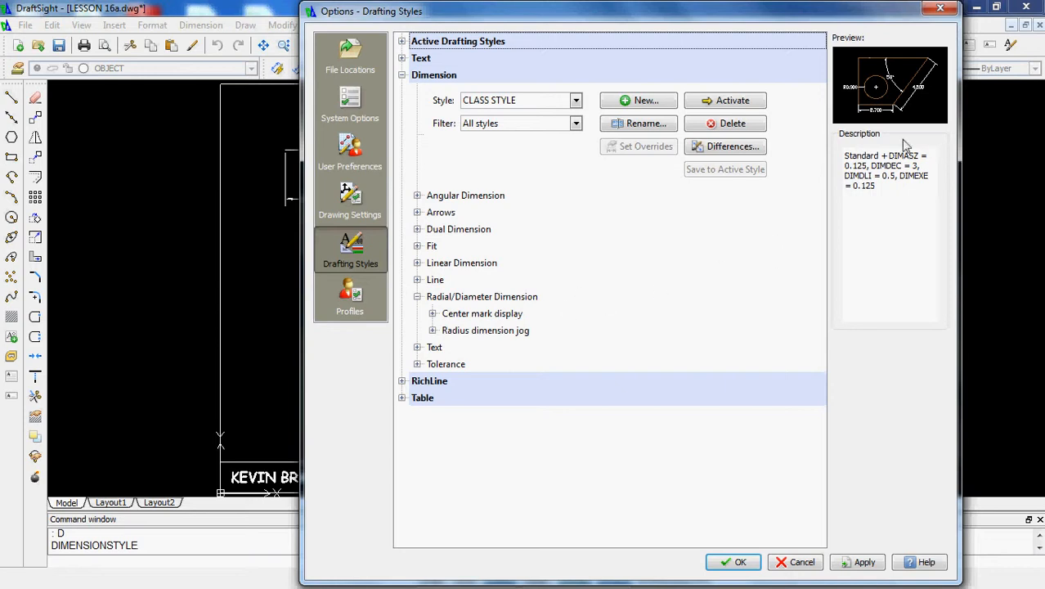
{"action": "left_click", "coordinate": [432, 313]}
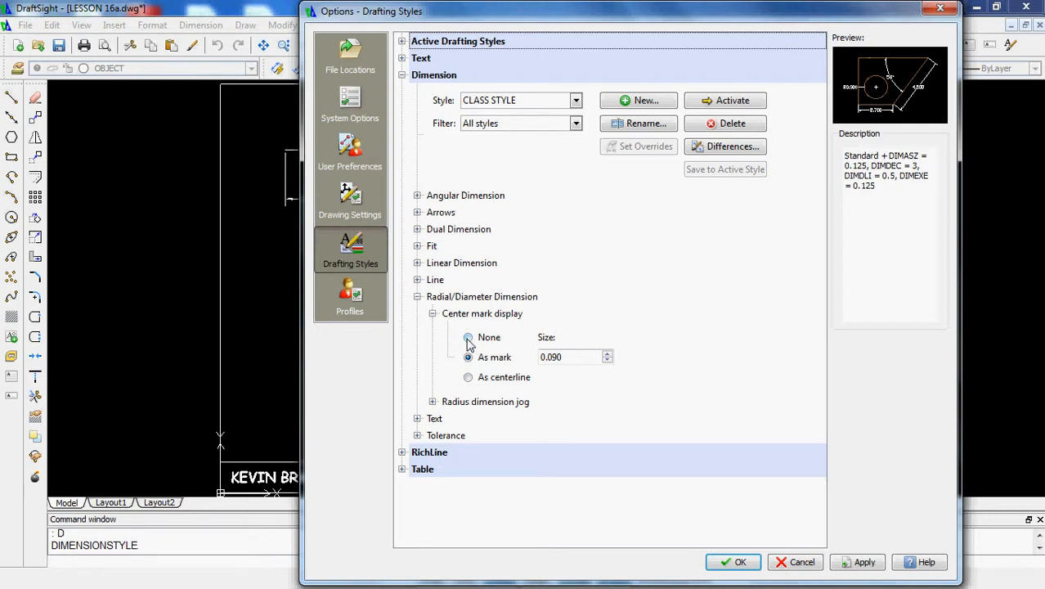
{"action": "left_click", "coordinate": [468, 339]}
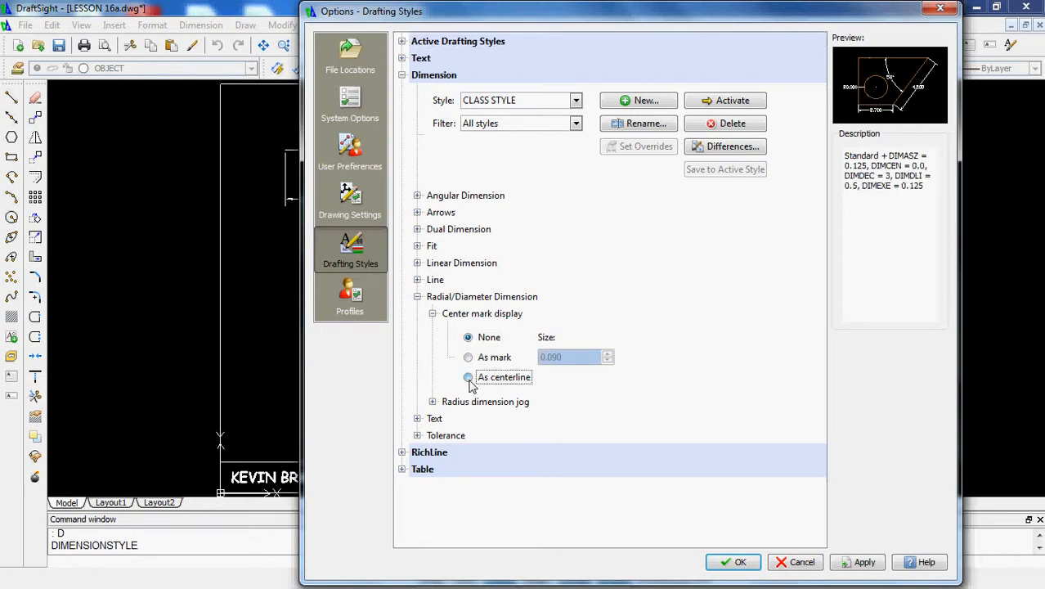
{"action": "left_click", "coordinate": [469, 379]}
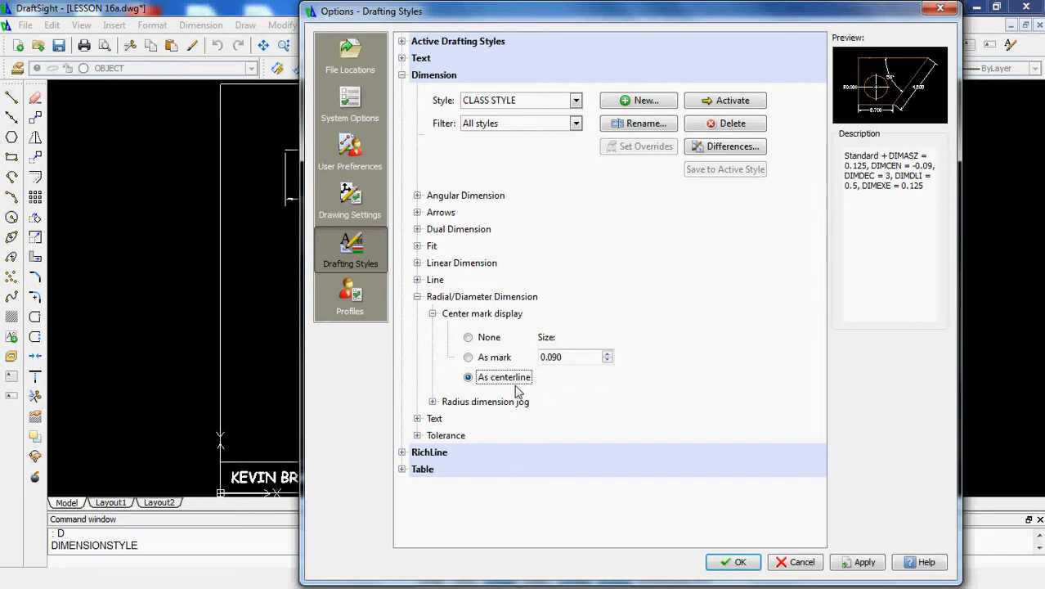
{"action": "left_click", "coordinate": [572, 358]}
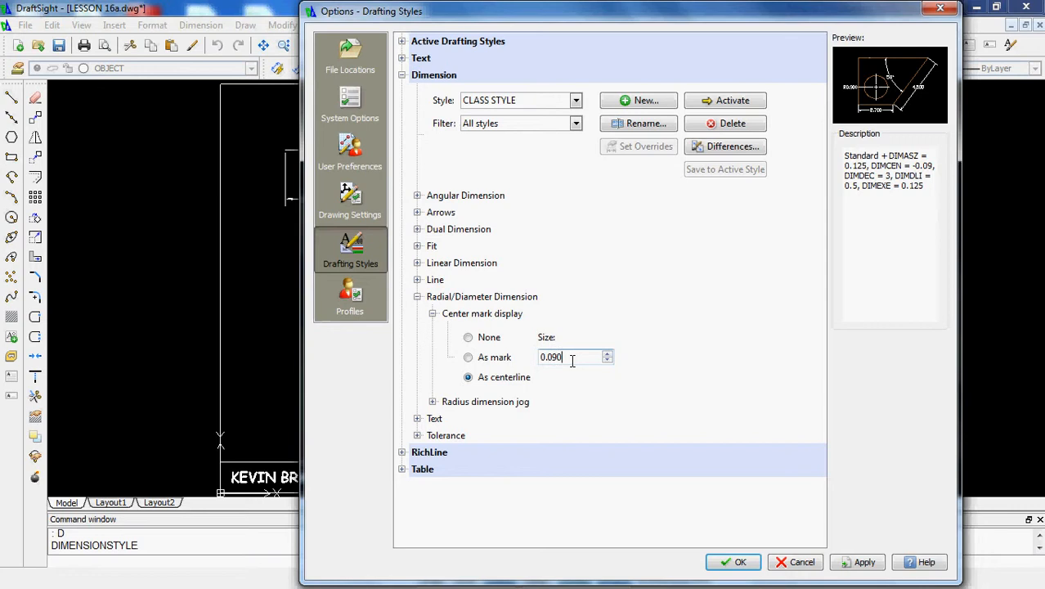
{"action": "key", "text": "BackSpace"}
{"action": "type", "text": "12"}
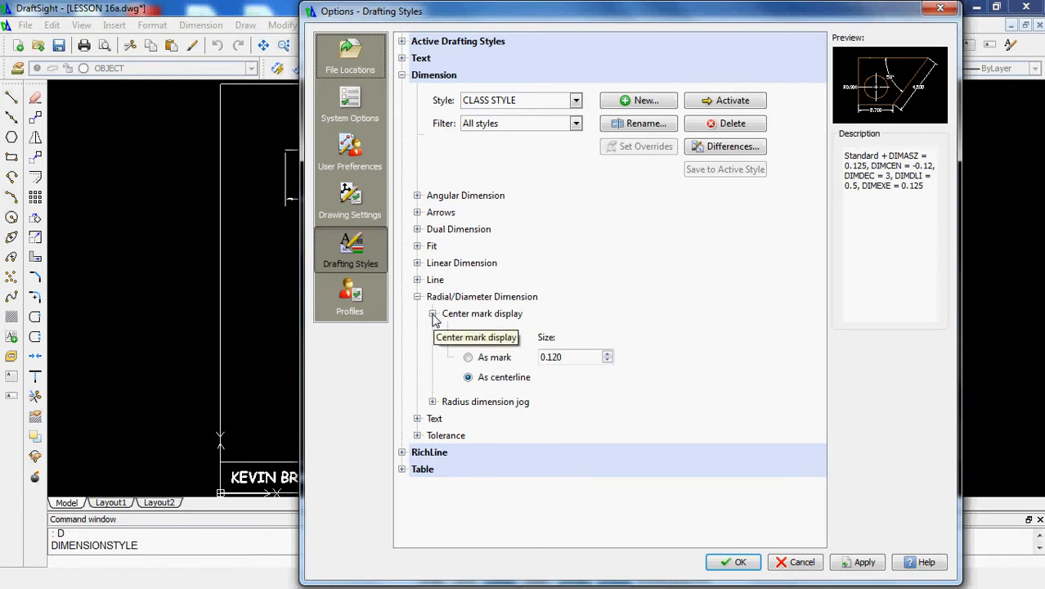
{"action": "left_click", "coordinate": [433, 314]}
{"action": "left_click", "coordinate": [432, 331]}
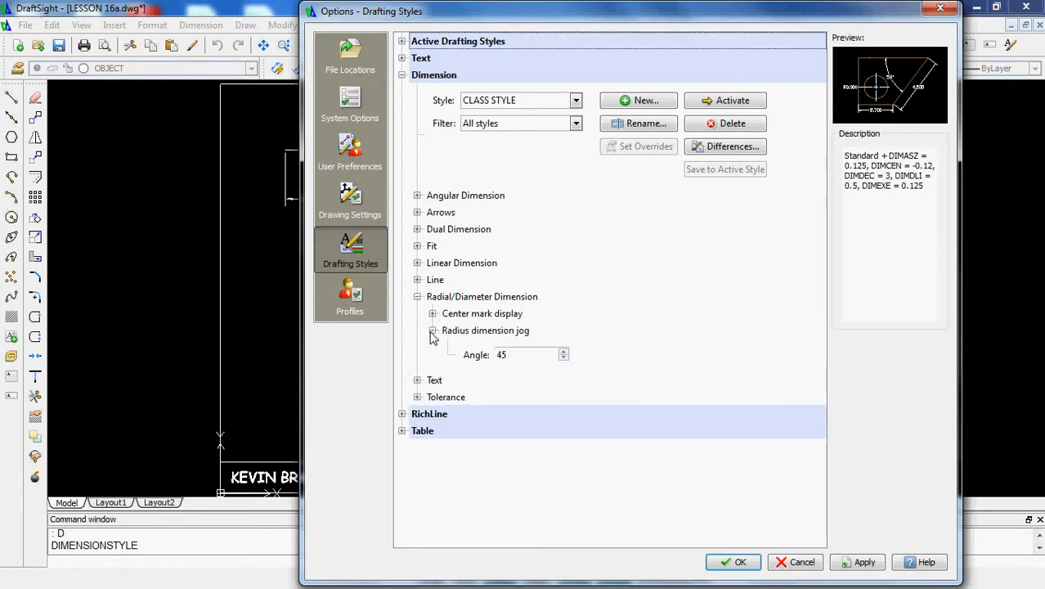
{"action": "left_click", "coordinate": [505, 355]}
{"action": "left_click", "coordinate": [433, 331]}
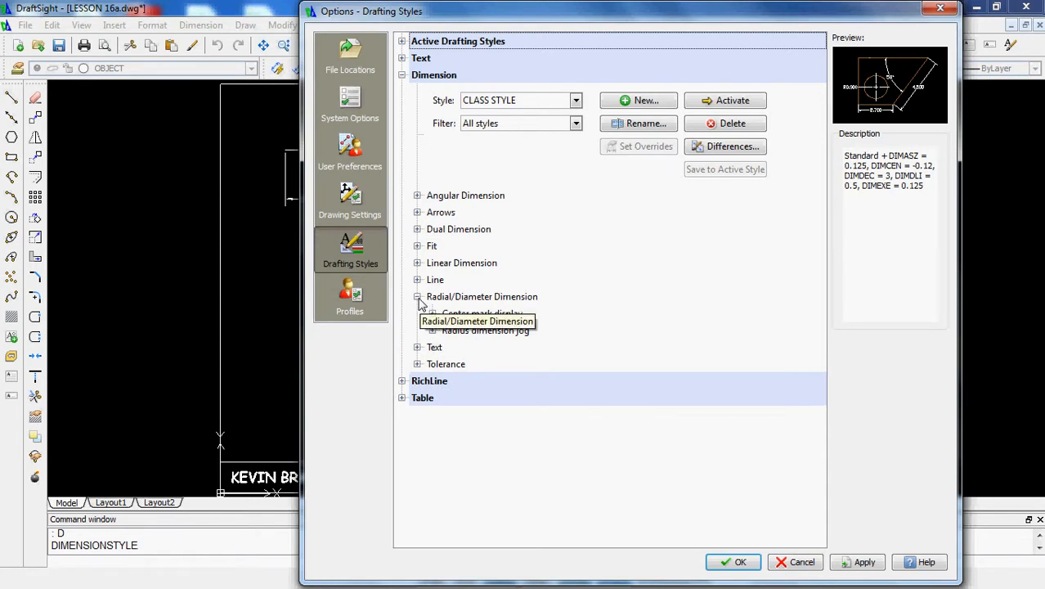
{"action": "left_click", "coordinate": [418, 297]}
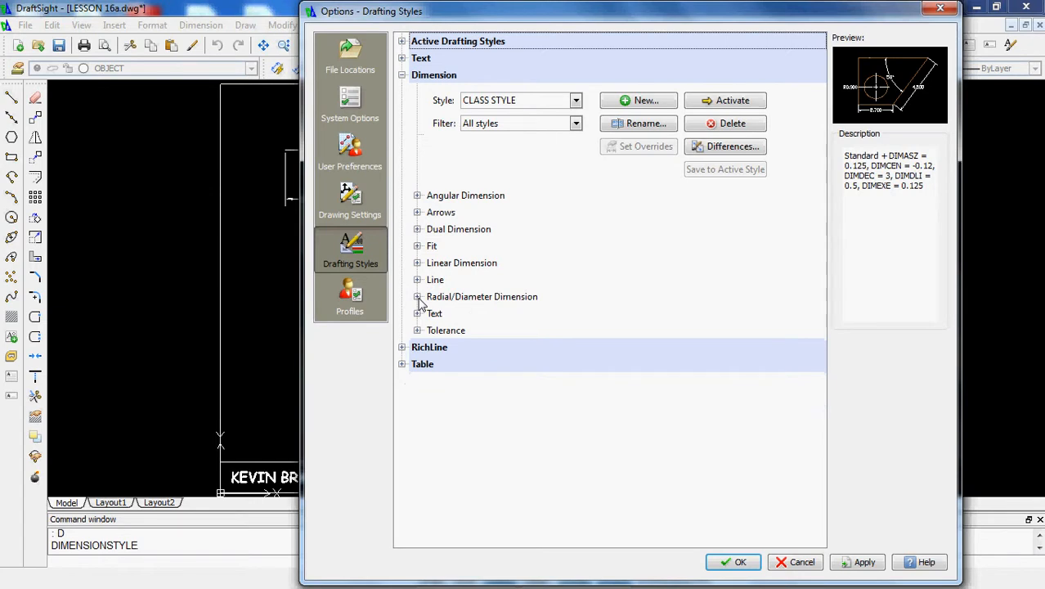
Choose Decimal Degrees as the format of CLASS STYLE's angular dimensions.
{"action": "left_click", "coordinate": [417, 196]}
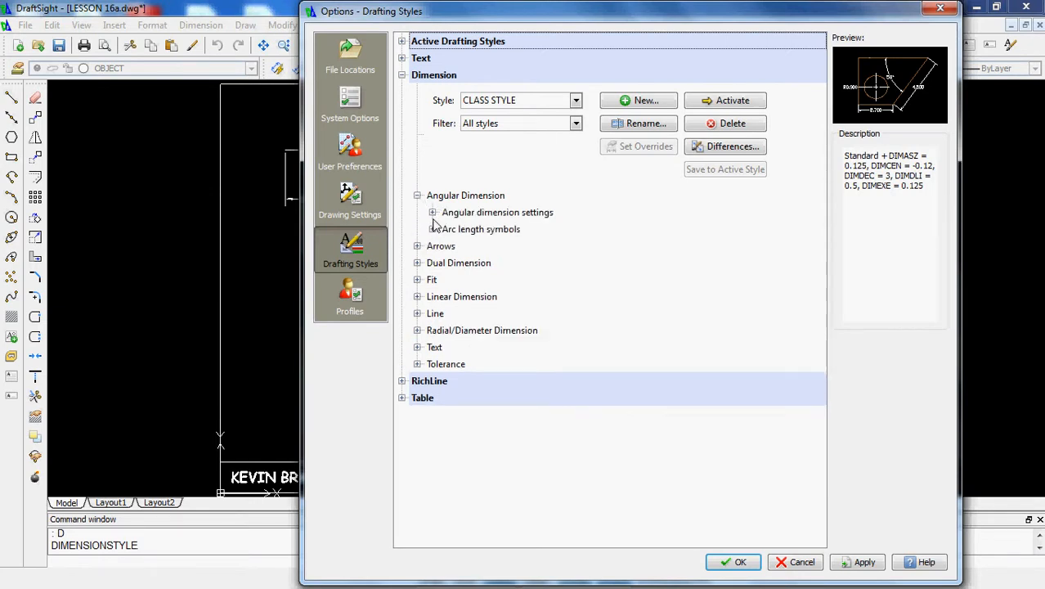
{"action": "left_click", "coordinate": [431, 213]}
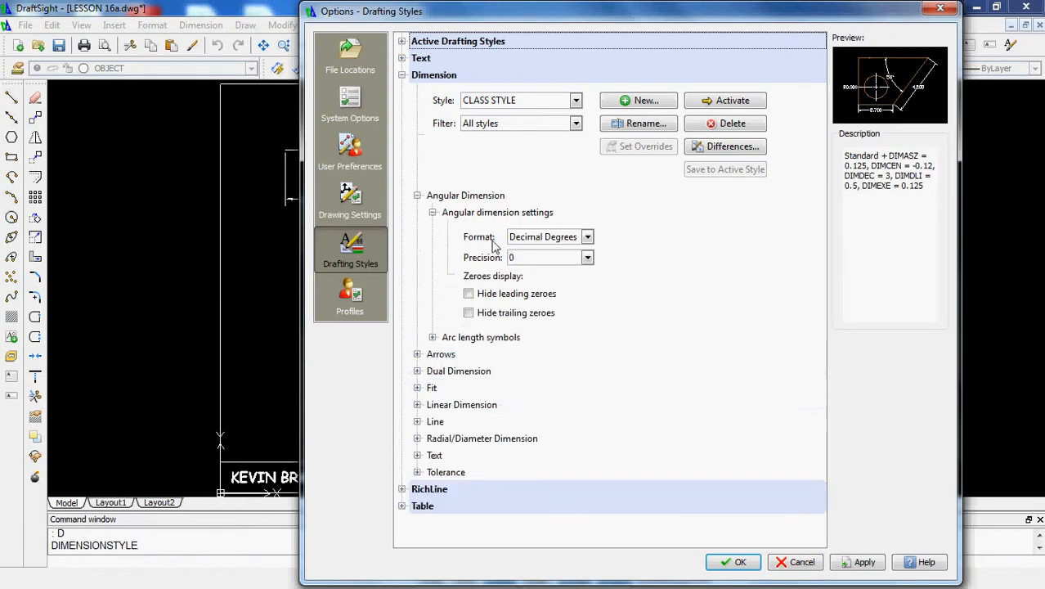
{"action": "left_click", "coordinate": [570, 242]}
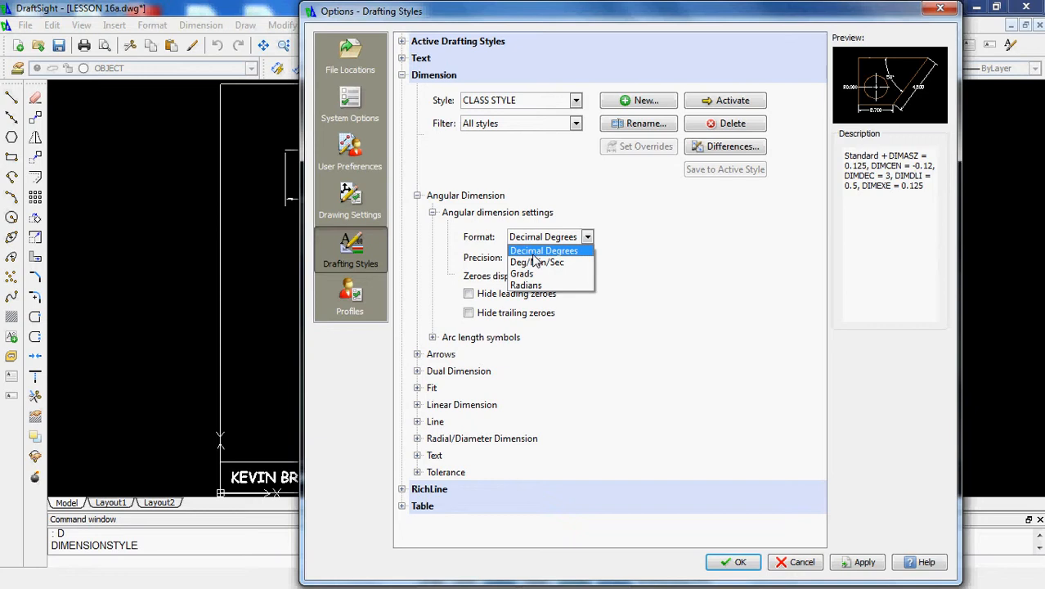
{"action": "left_click", "coordinate": [534, 254]}
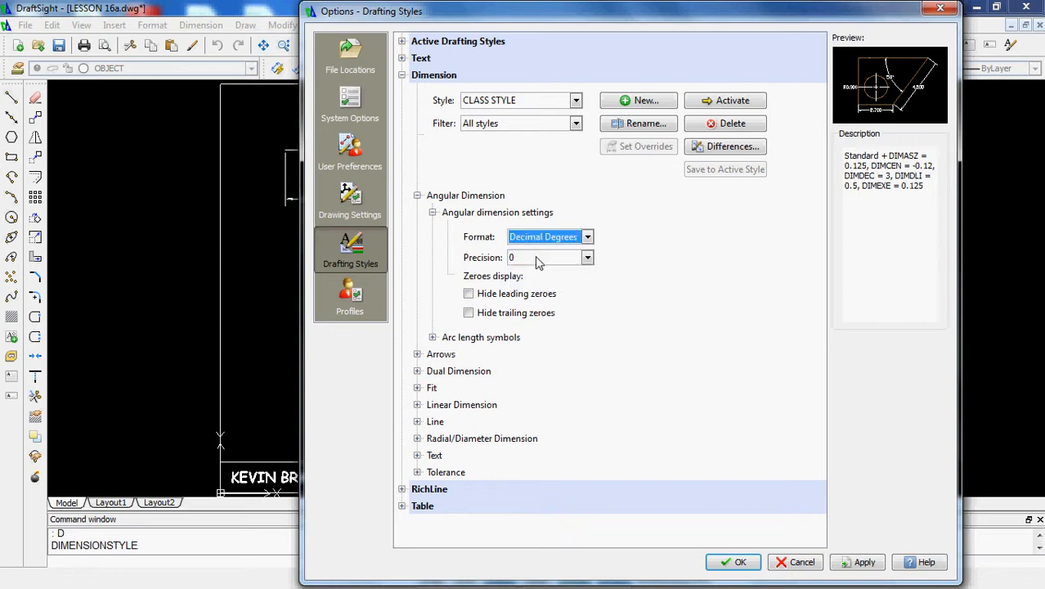
Keep the precision of CLASS STYLE's angular dimensions at 0 and check the arc length symbol placement.
{"action": "left_click", "coordinate": [539, 260]}
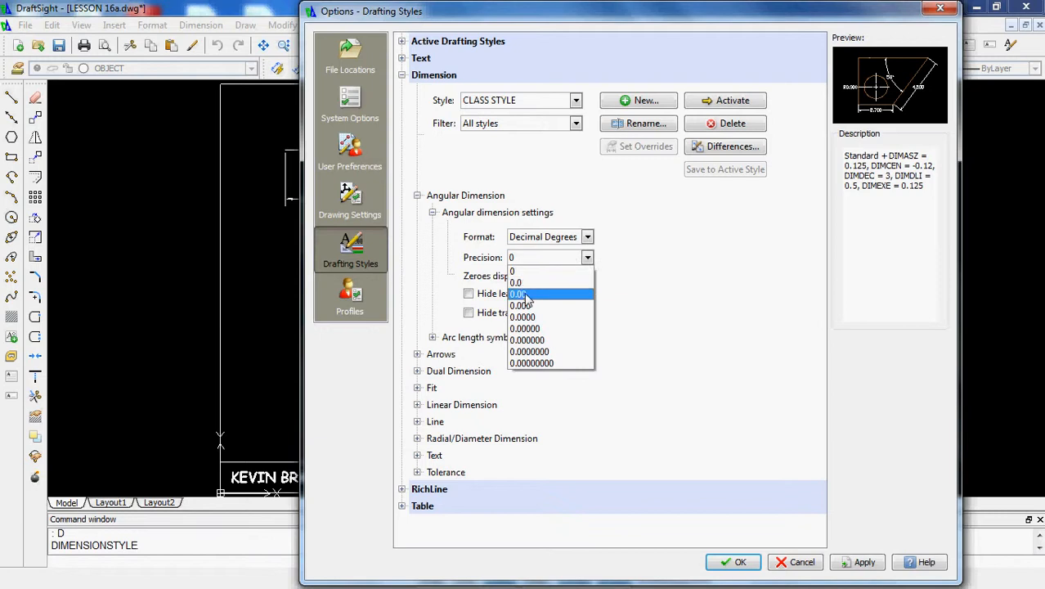
{"action": "left_click", "coordinate": [523, 272]}
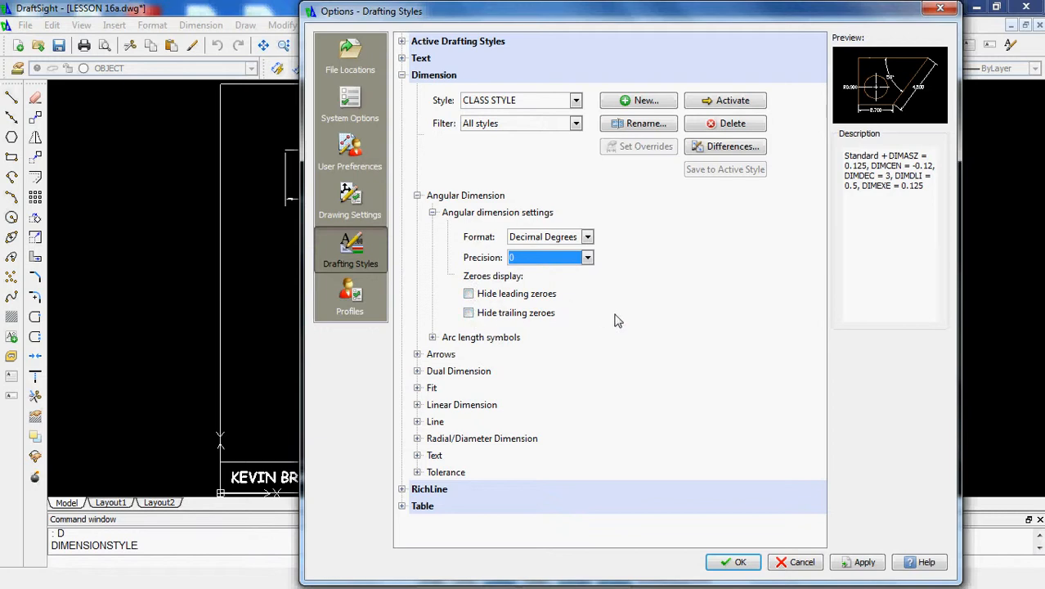
{"action": "left_click", "coordinate": [433, 212]}
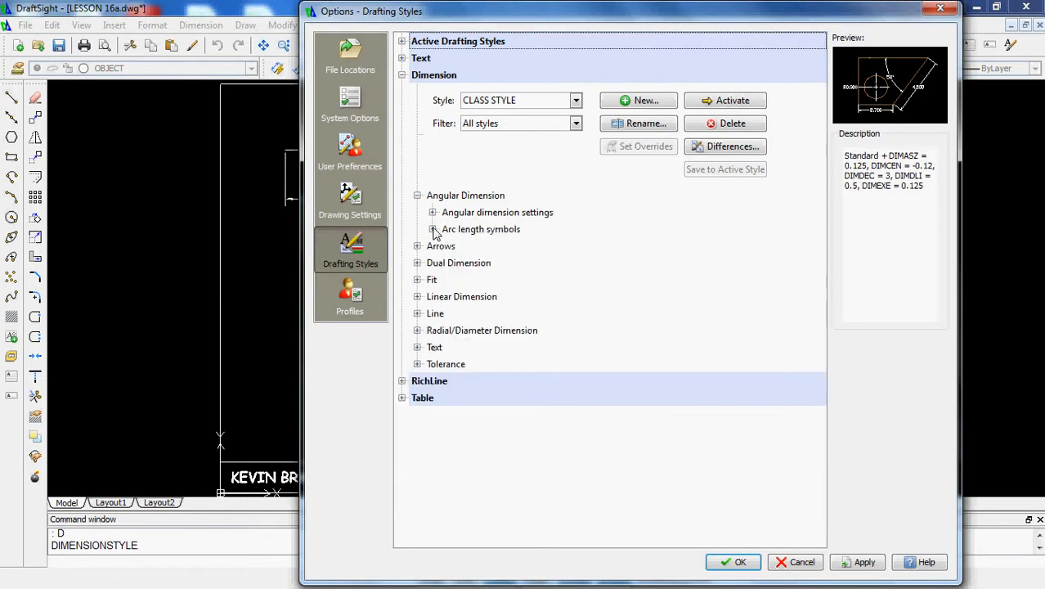
{"action": "left_click", "coordinate": [433, 229]}
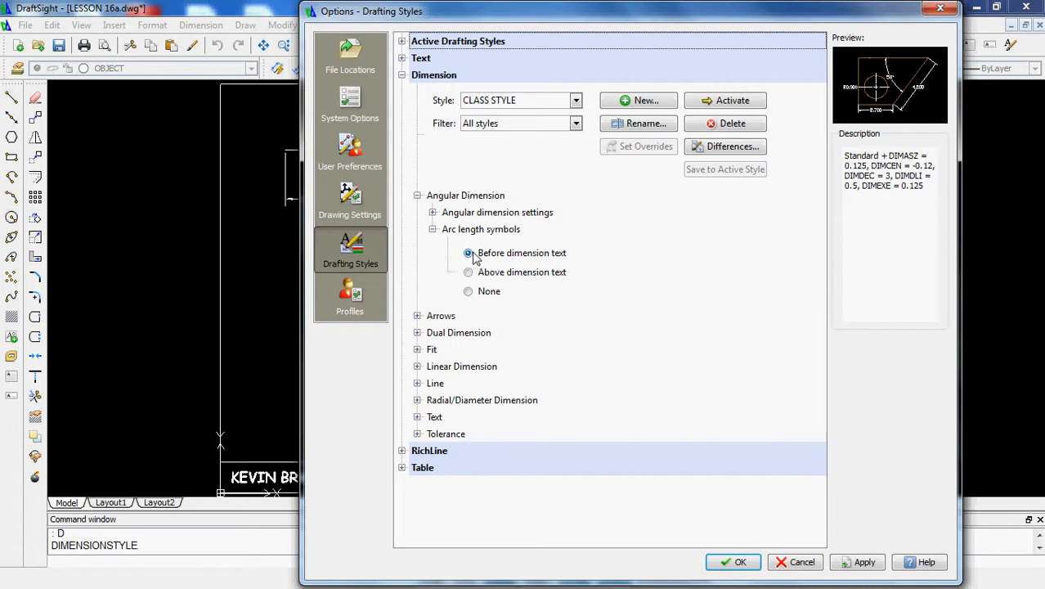
{"action": "left_click", "coordinate": [433, 229]}
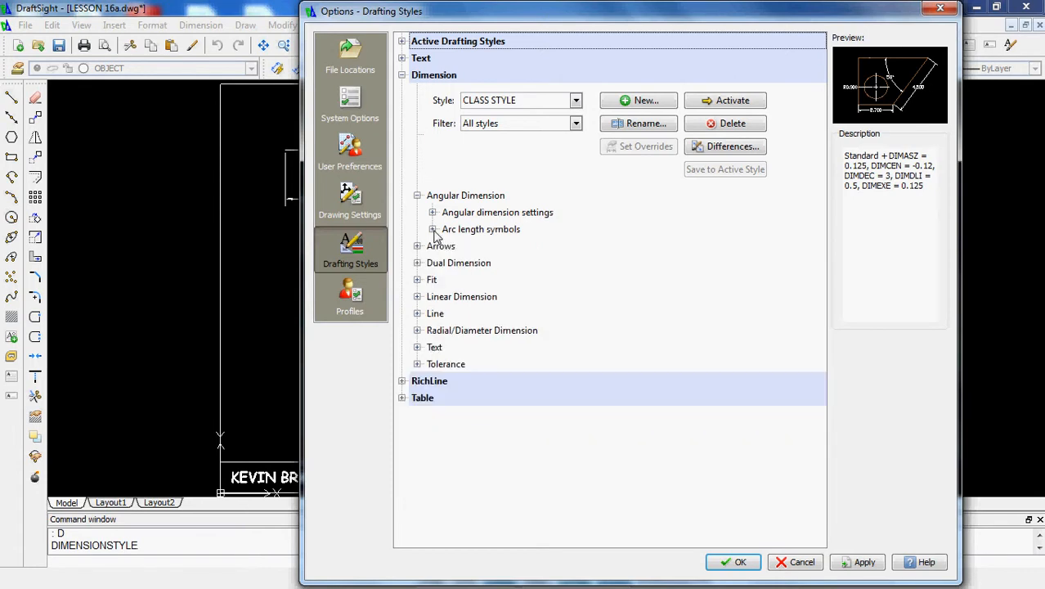
{"action": "left_click", "coordinate": [417, 196]}
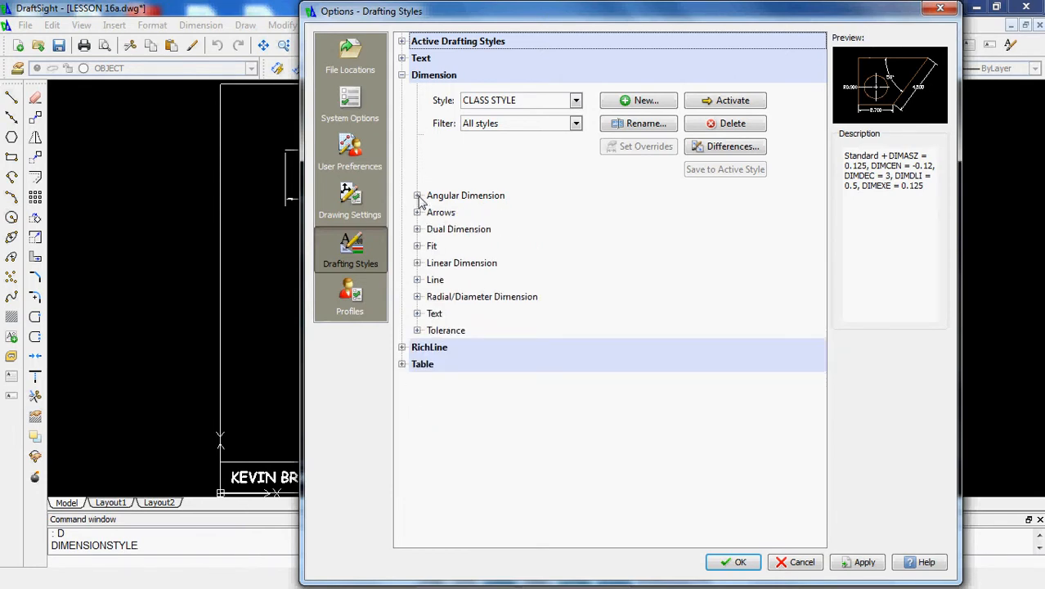
Open the text style definitions from the dimension text settings of CLASS STYLE.
{"action": "left_click", "coordinate": [417, 313]}
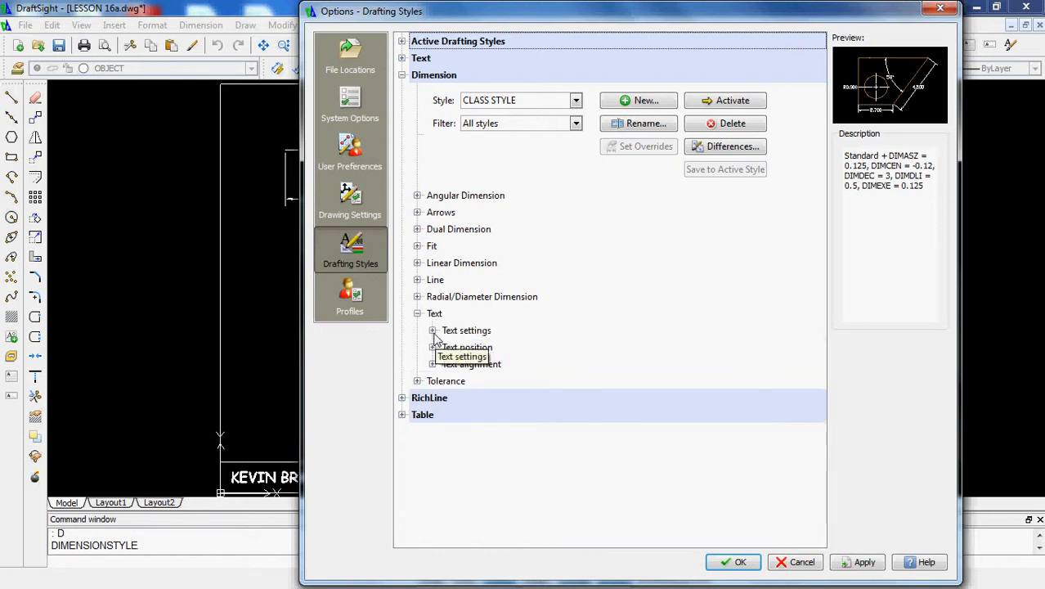
{"action": "left_click", "coordinate": [433, 331]}
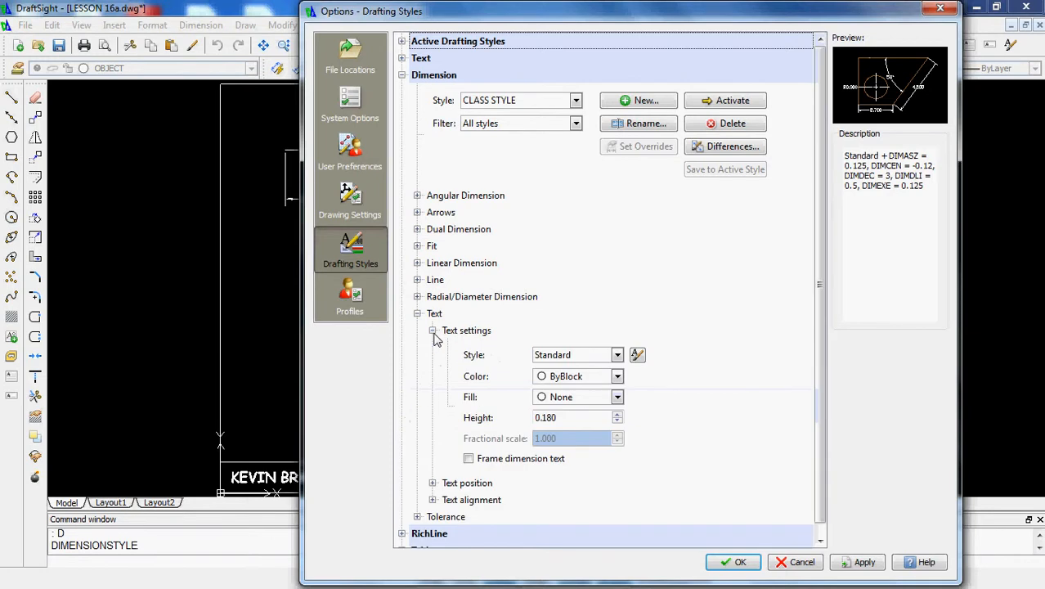
{"action": "left_click", "coordinate": [578, 356]}
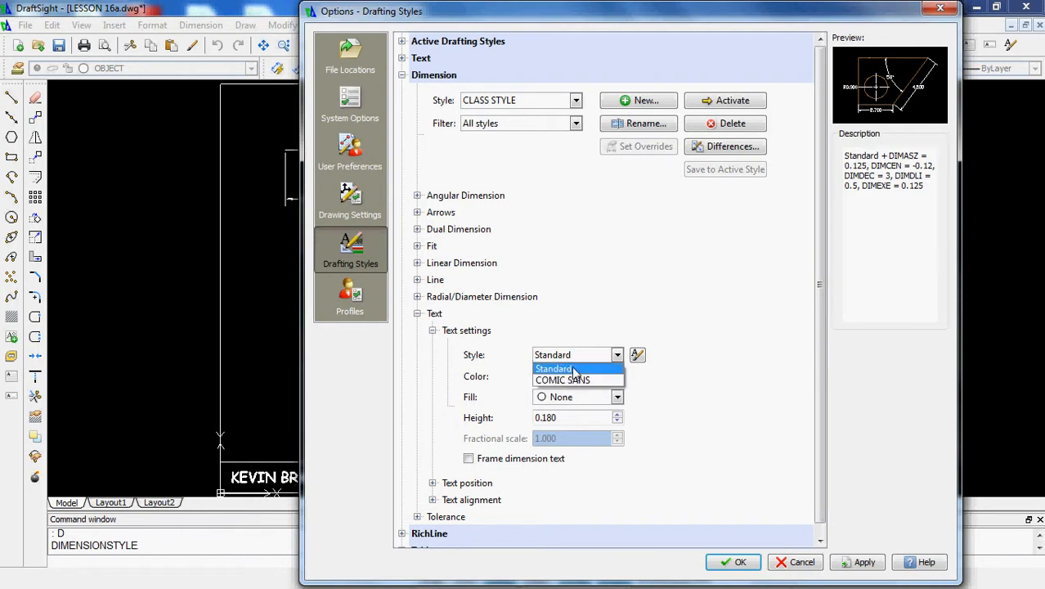
{"action": "left_click", "coordinate": [575, 369]}
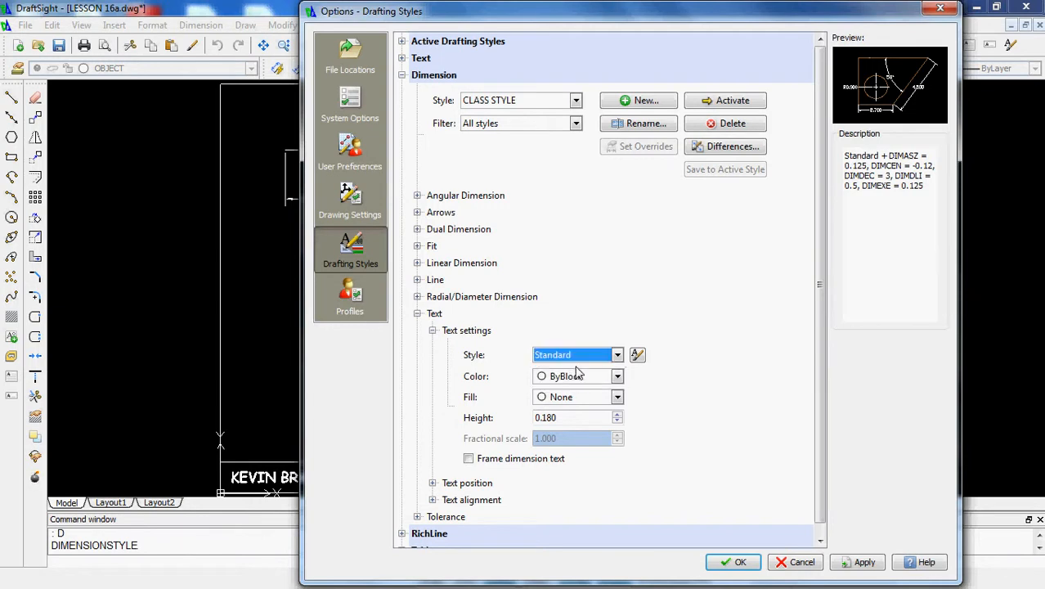
{"action": "left_click", "coordinate": [638, 356]}
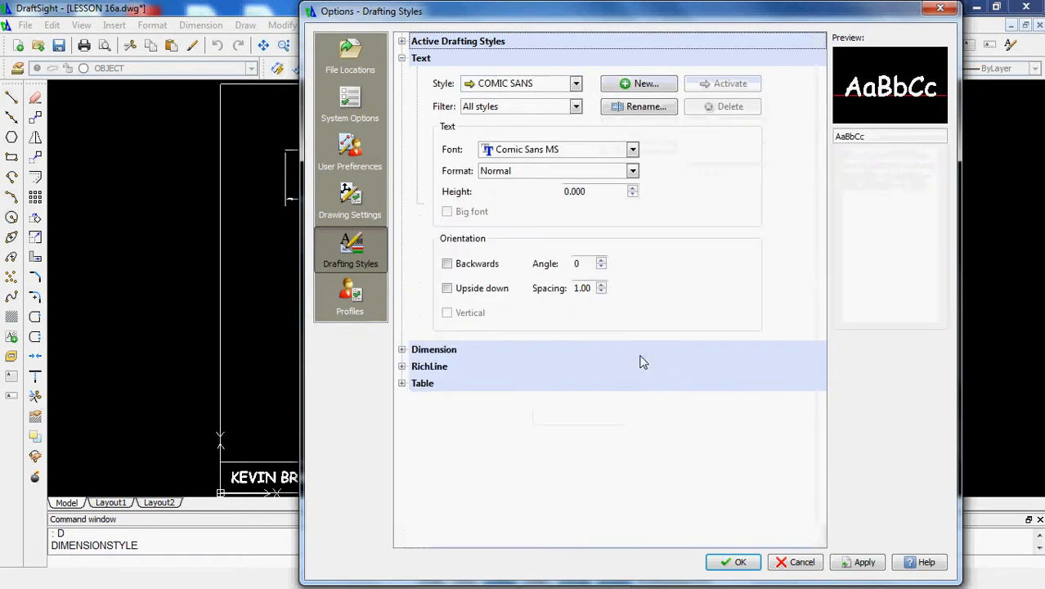
{"action": "left_click", "coordinate": [627, 87]}
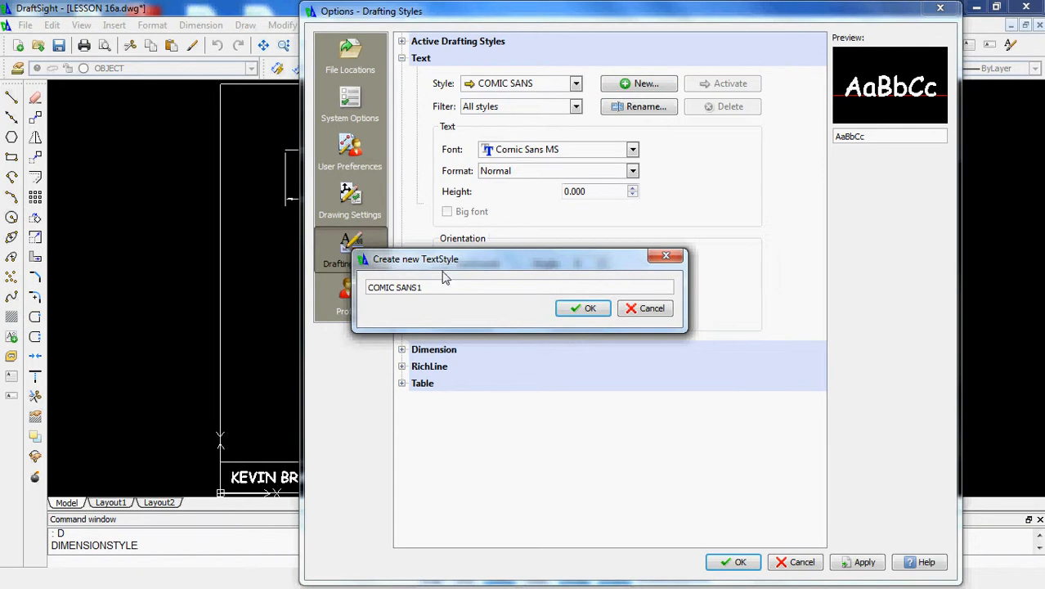
{"action": "left_click", "coordinate": [646, 308]}
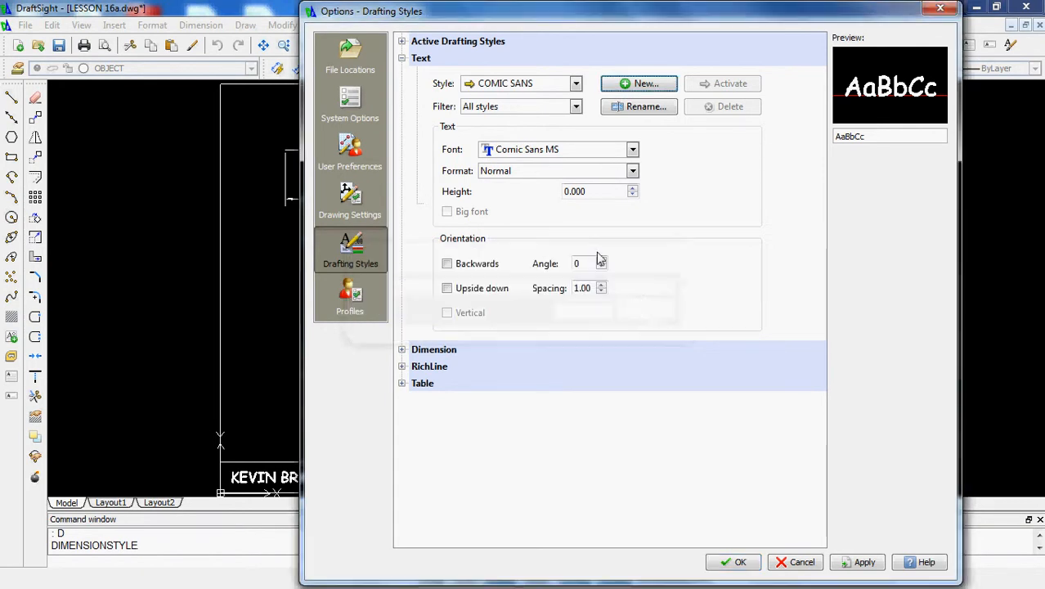
{"action": "left_click", "coordinate": [632, 151]}
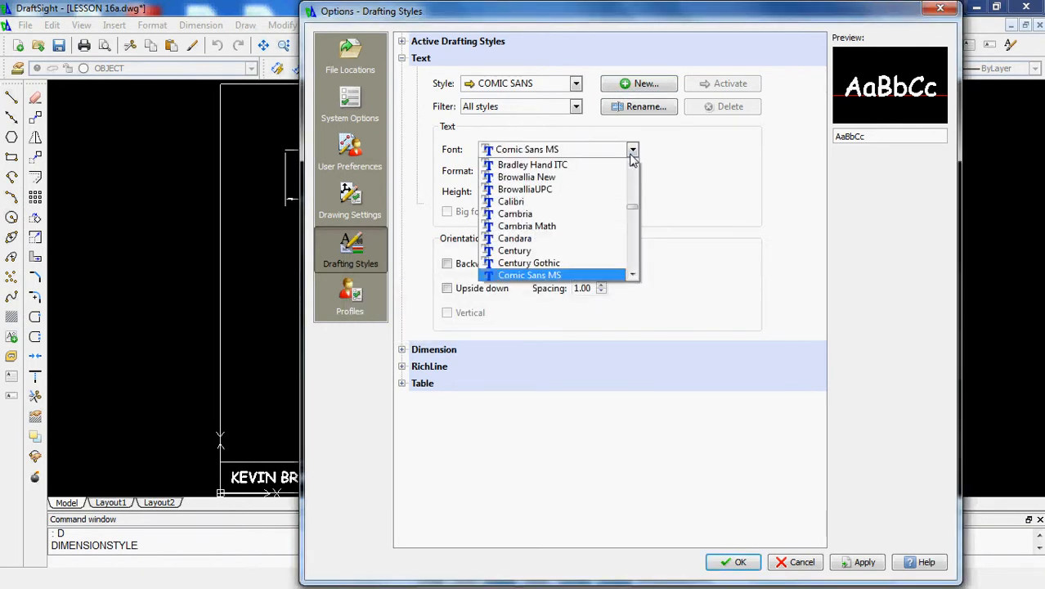
{"action": "left_click", "coordinate": [632, 151]}
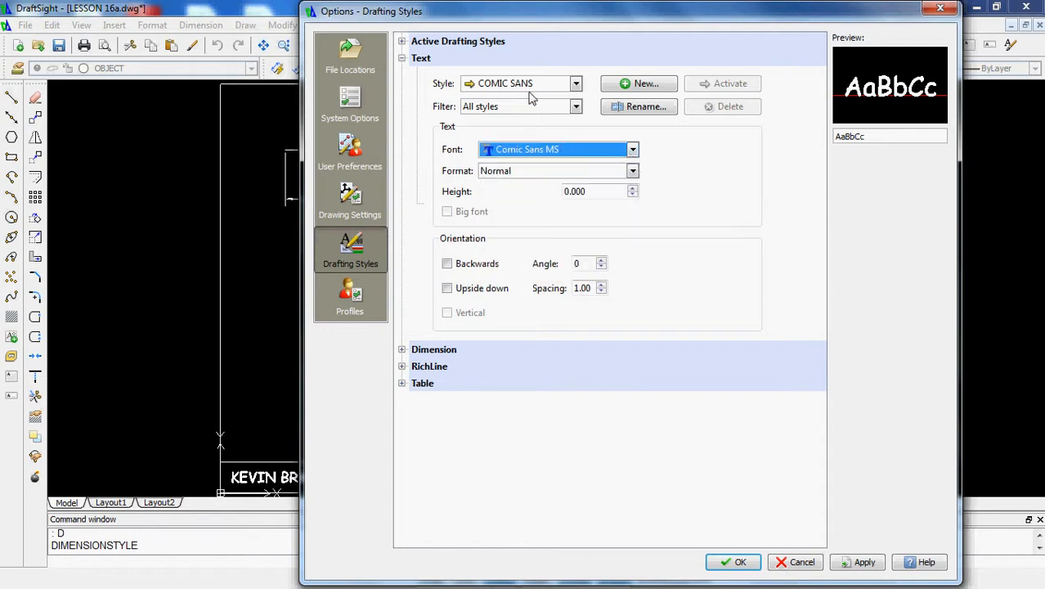
Create a new text style named CENTURY GOTHIC and assign it the Century Gothic font.
{"action": "left_click", "coordinate": [638, 84]}
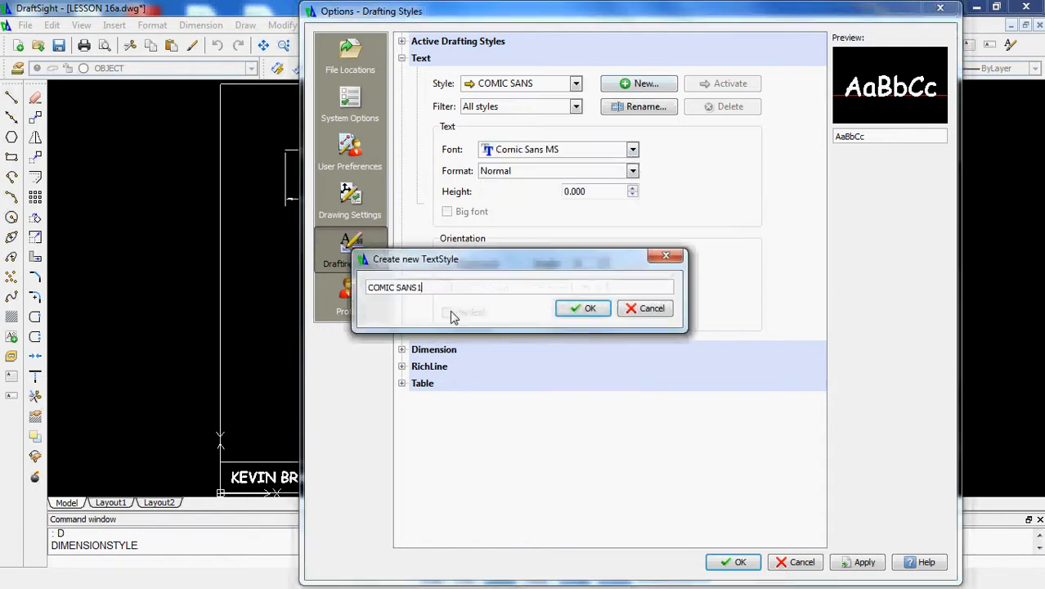
{"action": "left_click_drag", "start_coordinate": [430, 289], "coordinate": [367, 284]}
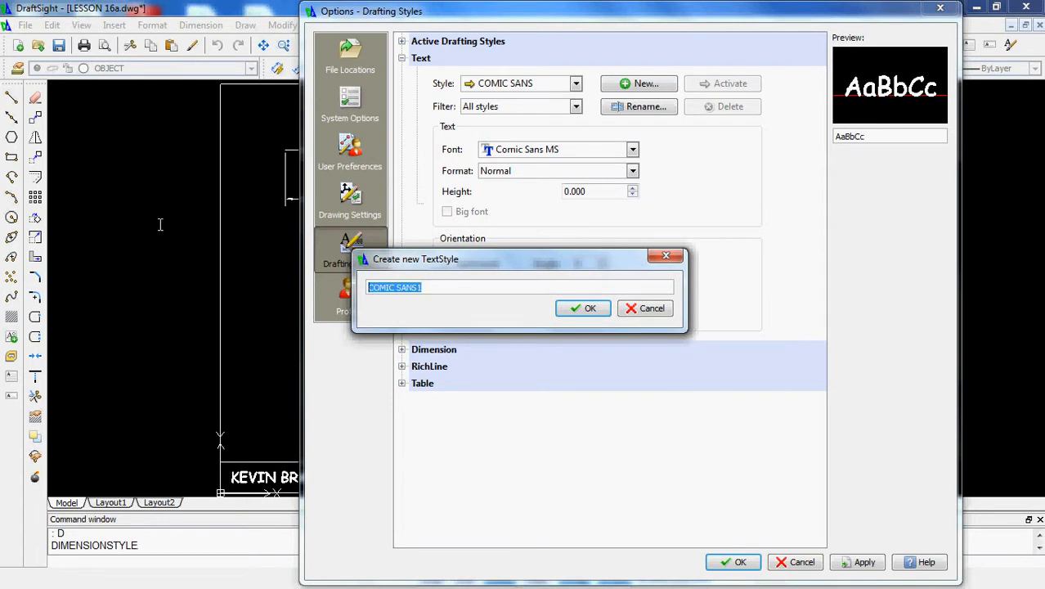
{"action": "type", "text": "CENTURY GOTHIC"}
{"action": "key", "text": "Return"}
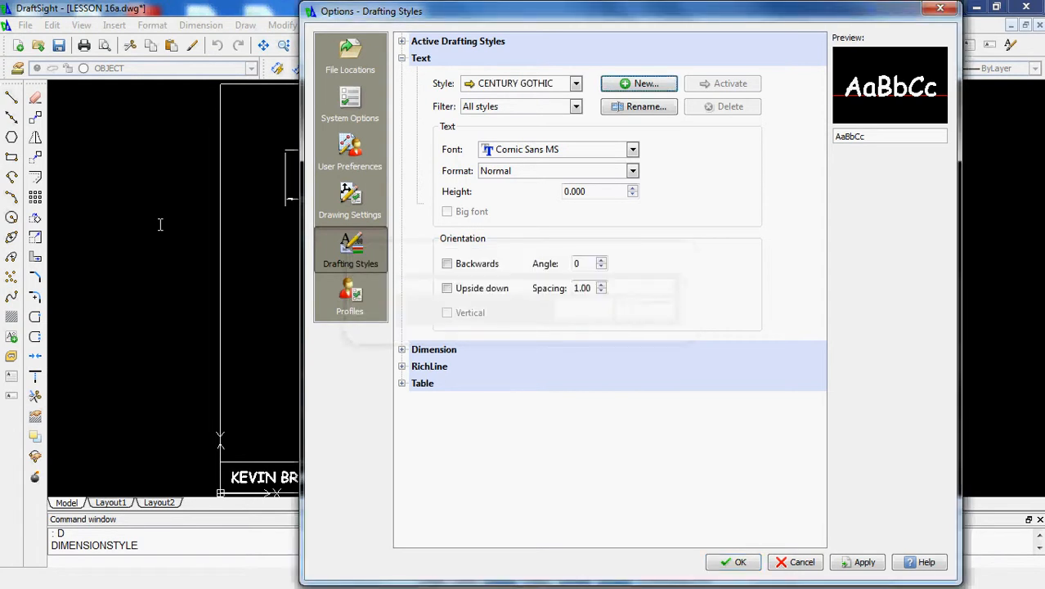
{"action": "left_click", "coordinate": [632, 150]}
{"action": "left_click", "coordinate": [553, 263]}
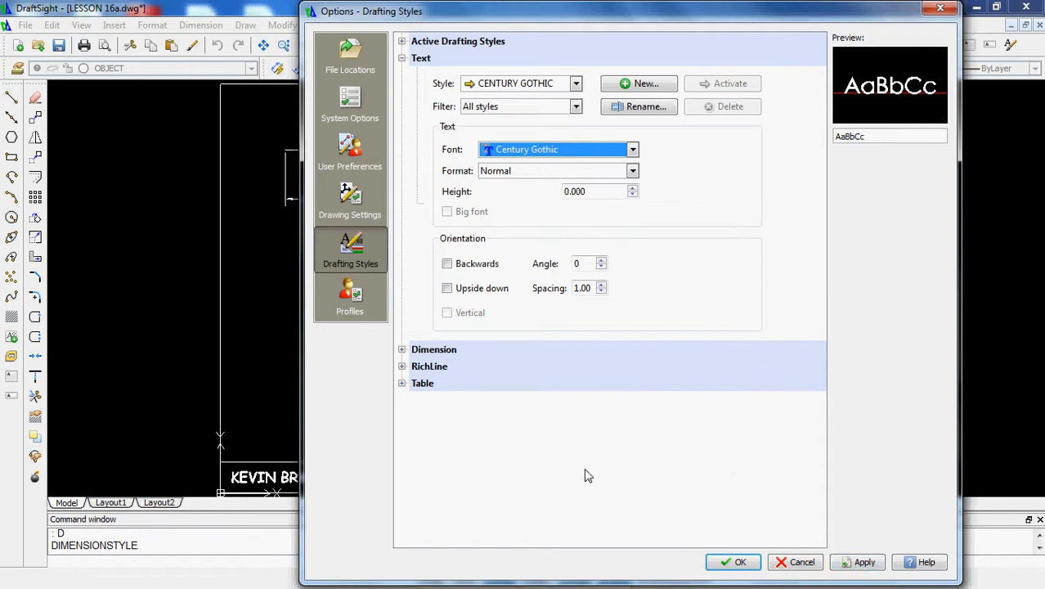
Return to the dimension settings of CLASS STYLE and use COMIC SANS as its dimension text style.
{"action": "left_click", "coordinate": [402, 350]}
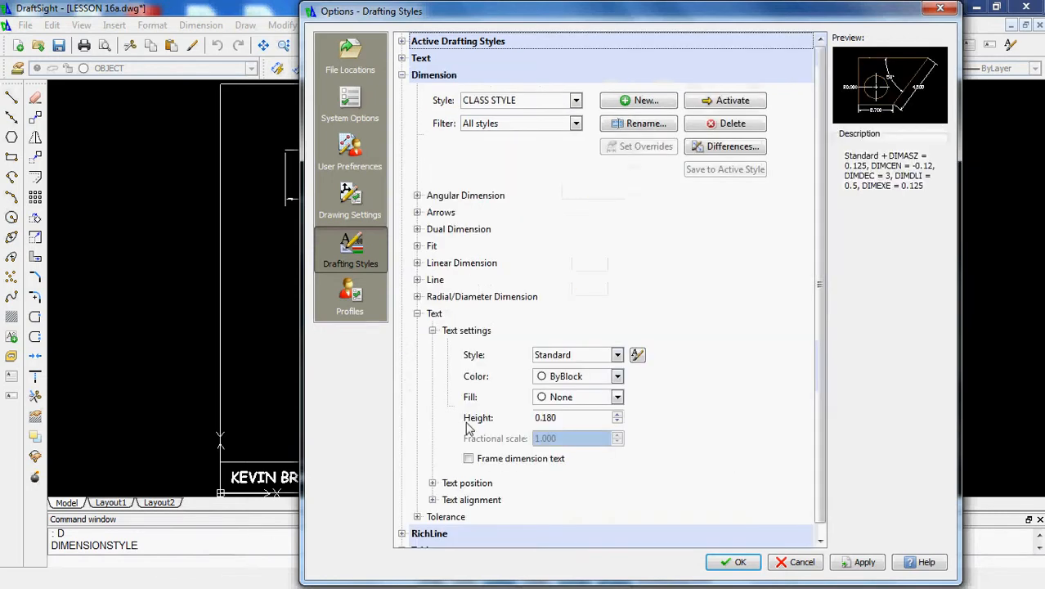
{"action": "left_click", "coordinate": [617, 350]}
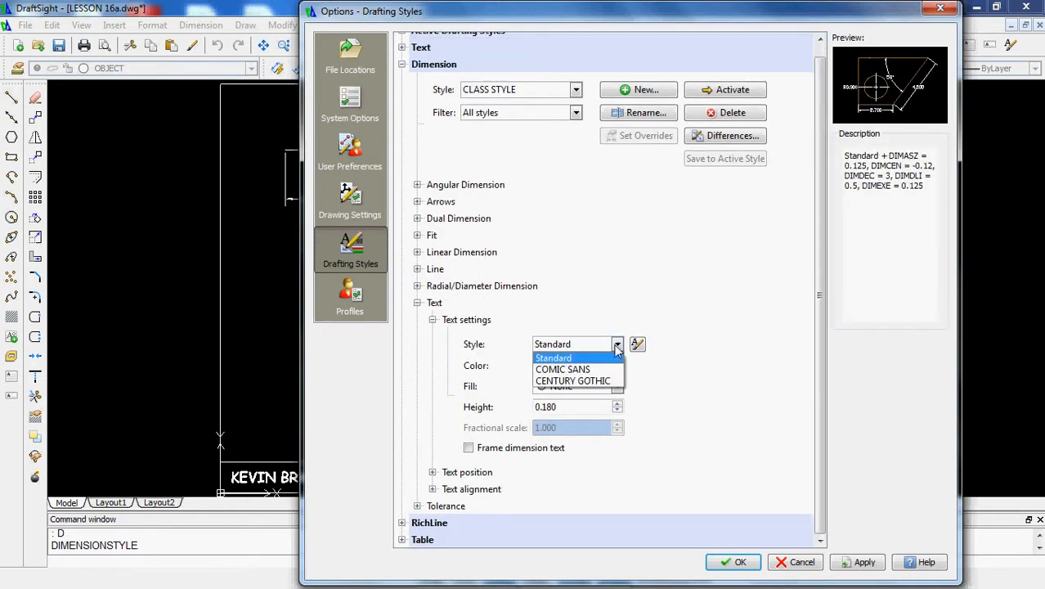
{"action": "left_click", "coordinate": [575, 374]}
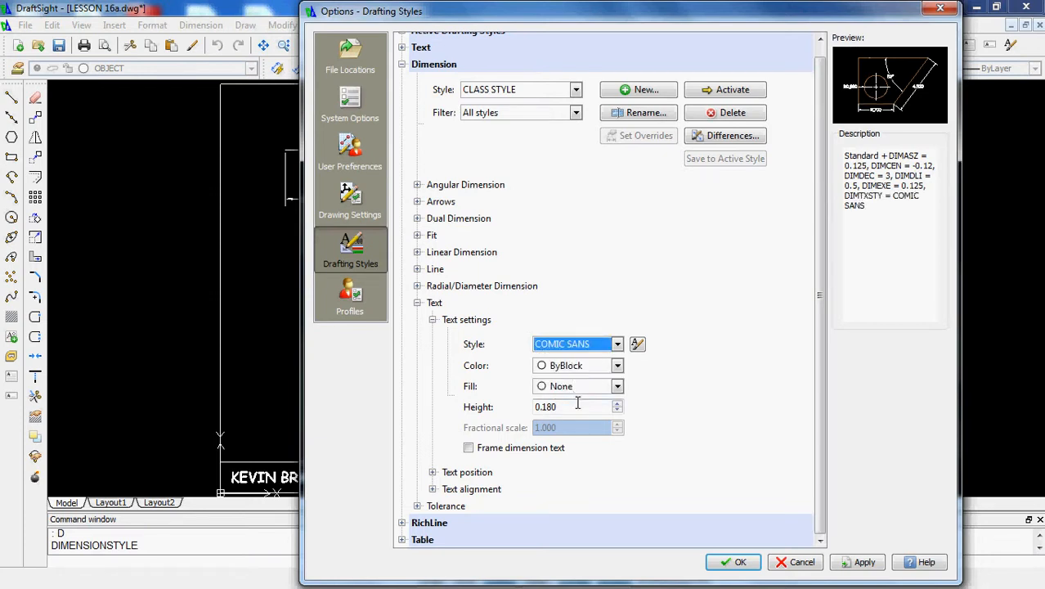
Set the dimension text height of CLASS STYLE to 0.125.
{"action": "left_click", "coordinate": [576, 405]}
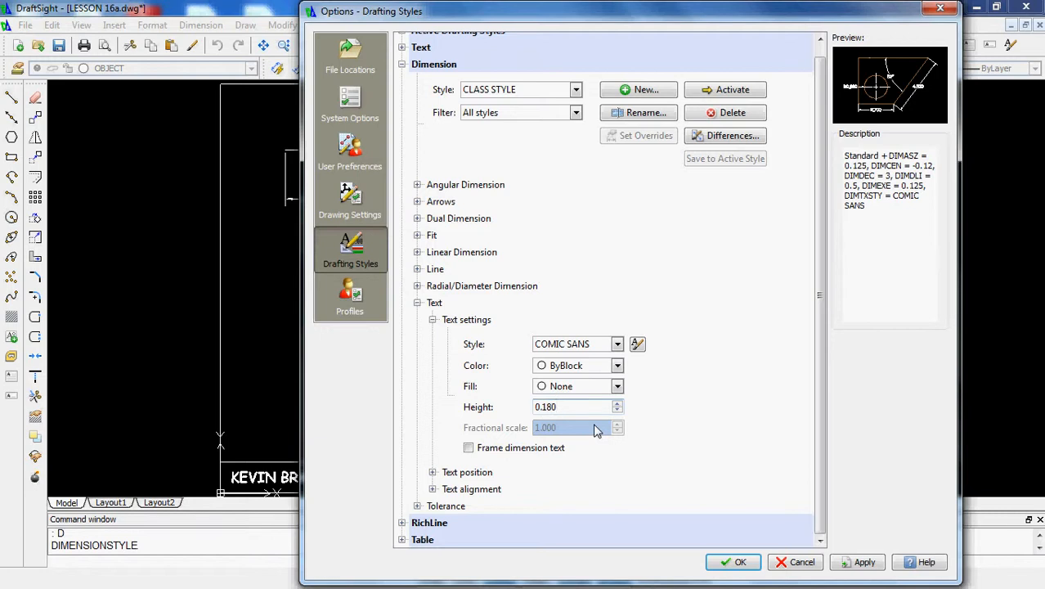
{"action": "key", "text": "BackSpace"}
{"action": "key", "text": "BackSpace"}
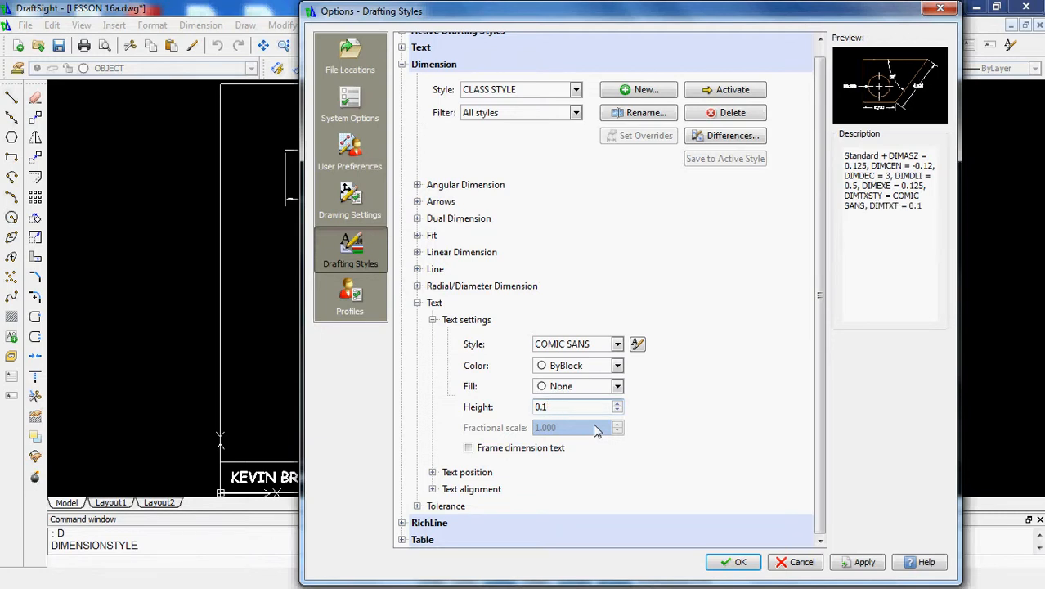
{"action": "type", "text": "25"}
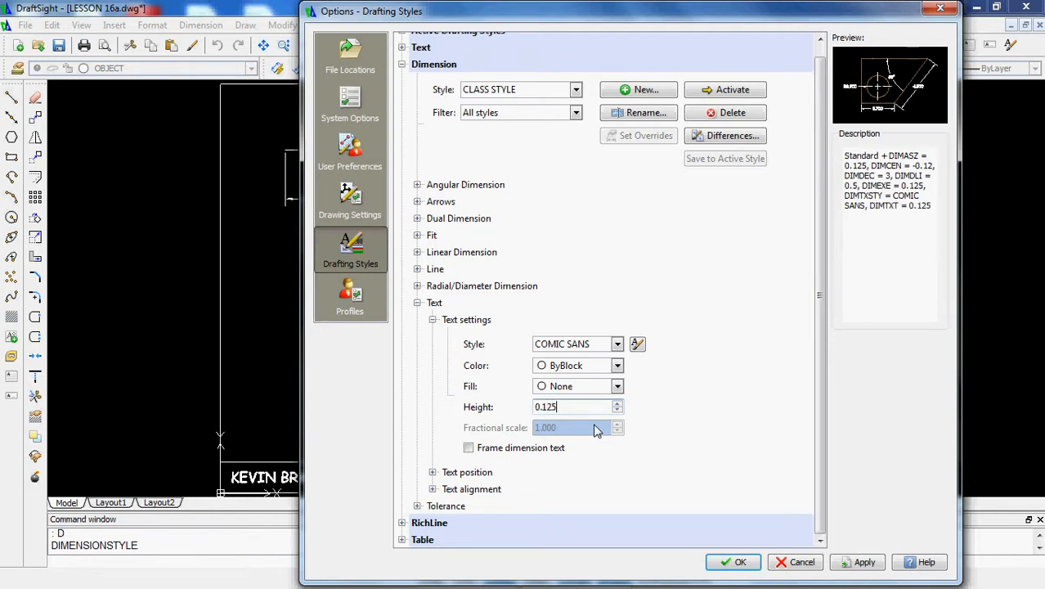
{"action": "key", "text": "Tab"}
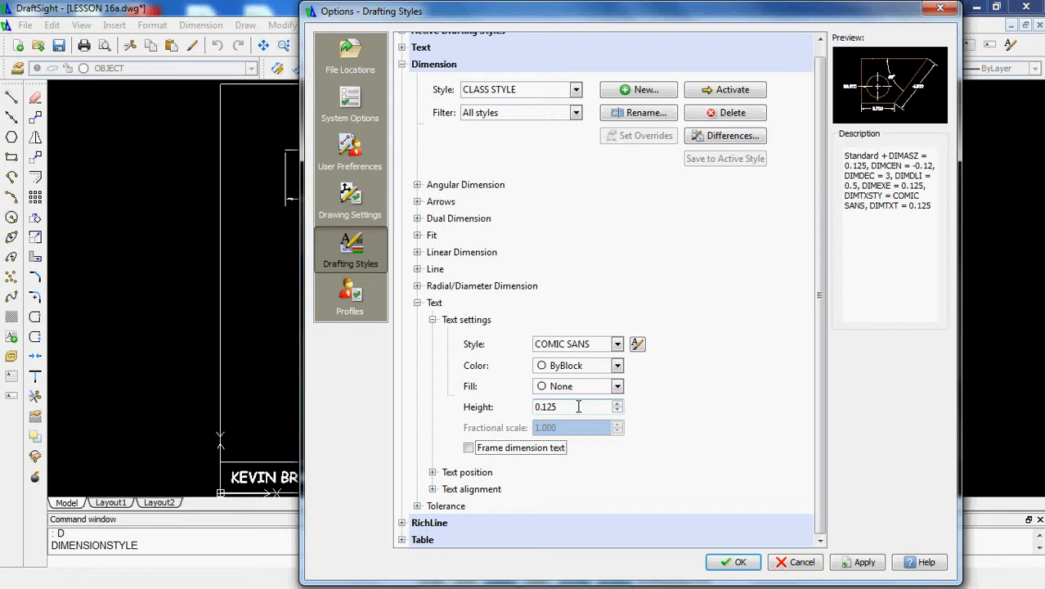
{"action": "left_click", "coordinate": [431, 321]}
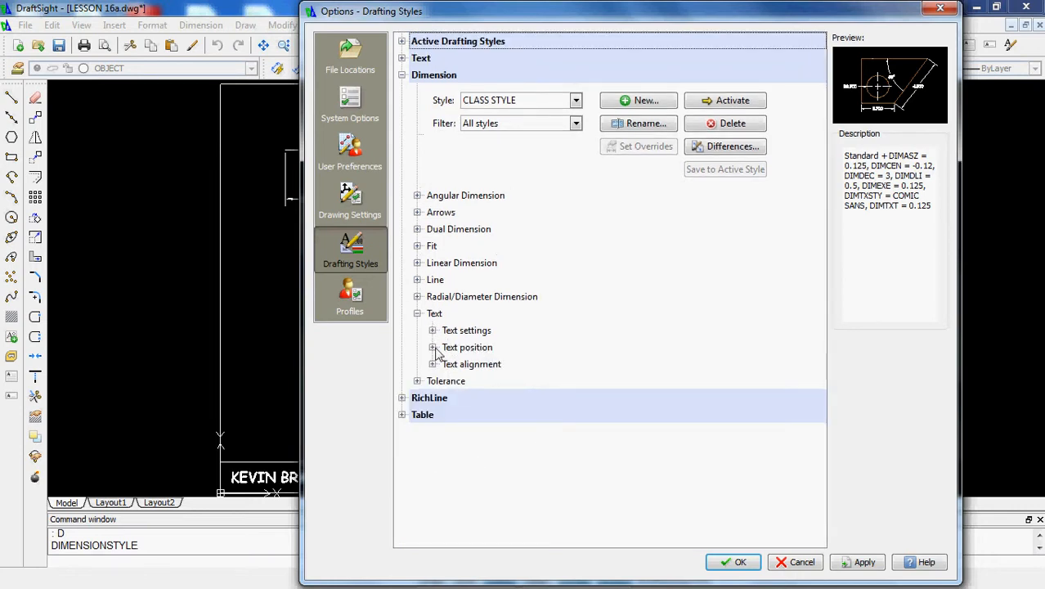
Set the text offset from the dimension lines to 0.060 in CLASS STYLE and check its text alignment options.
{"action": "left_click", "coordinate": [433, 347]}
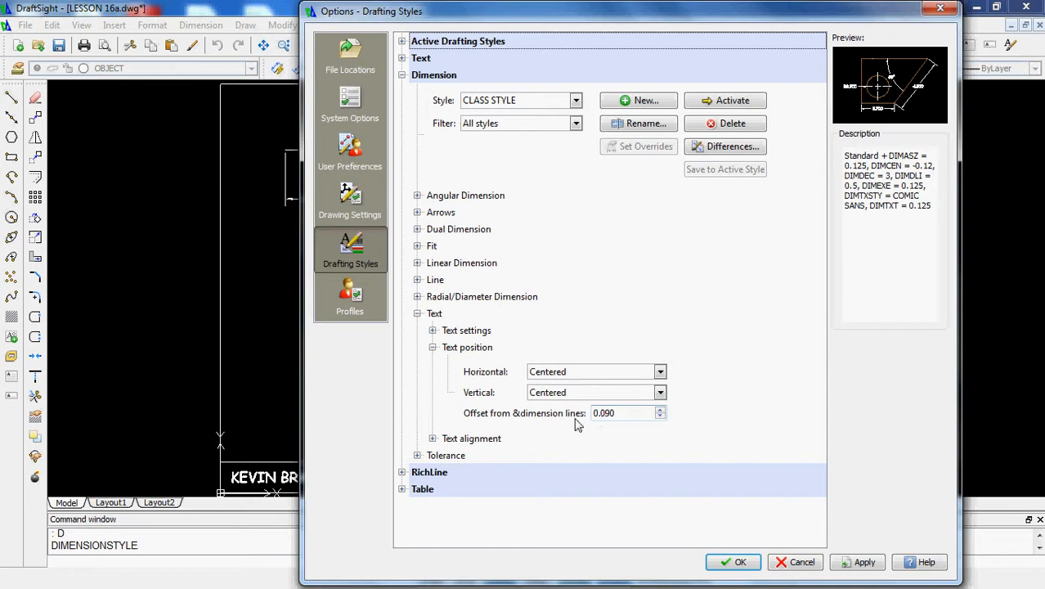
{"action": "left_click", "coordinate": [616, 413]}
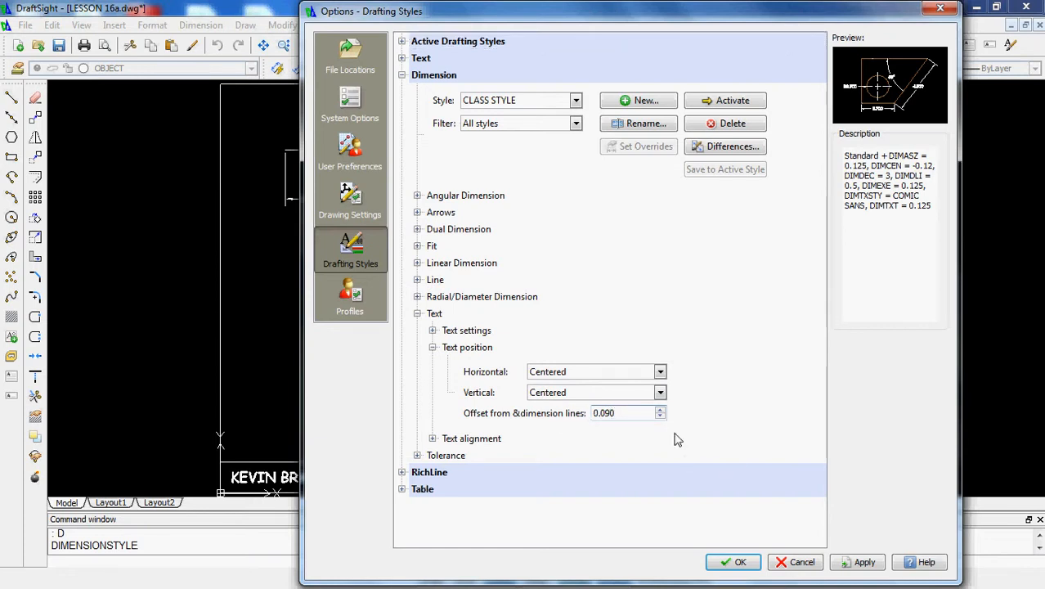
{"action": "key", "text": "BackSpace"}
{"action": "key", "text": "BackSpace"}
{"action": "type", "text": "60"}
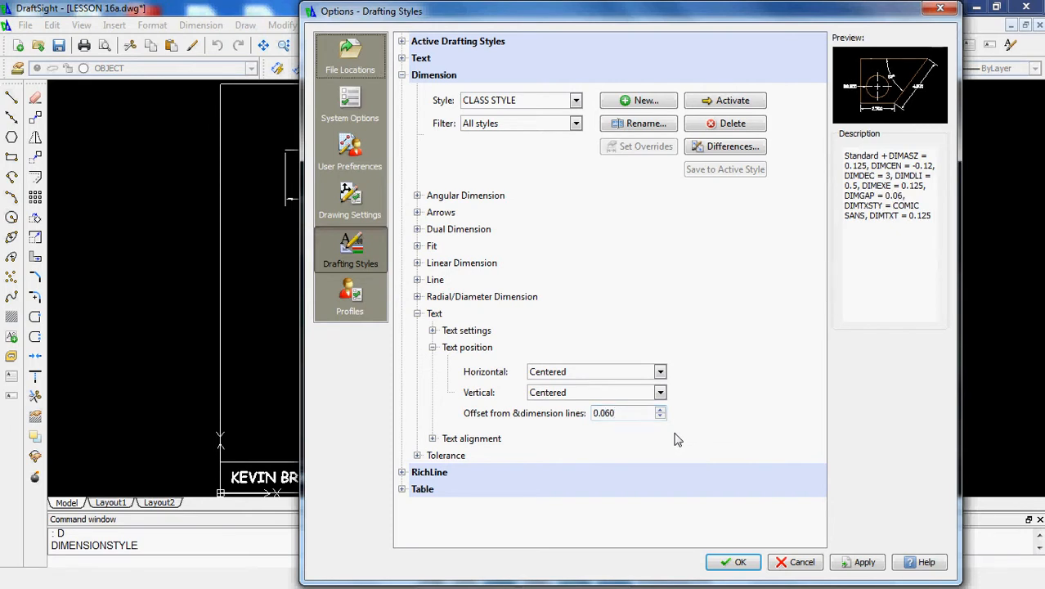
{"action": "left_click", "coordinate": [432, 348]}
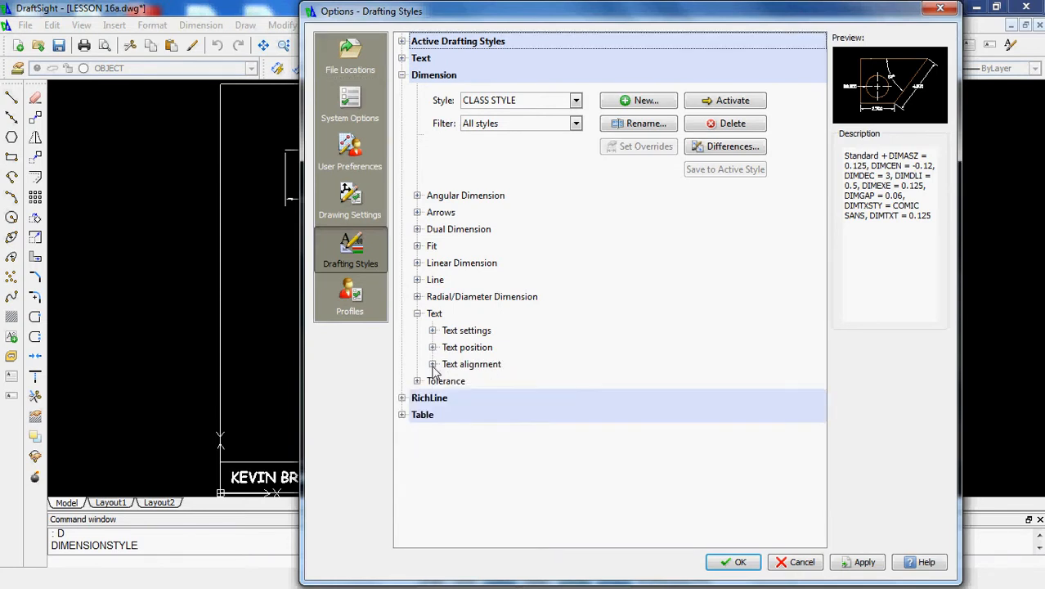
{"action": "left_click", "coordinate": [432, 364]}
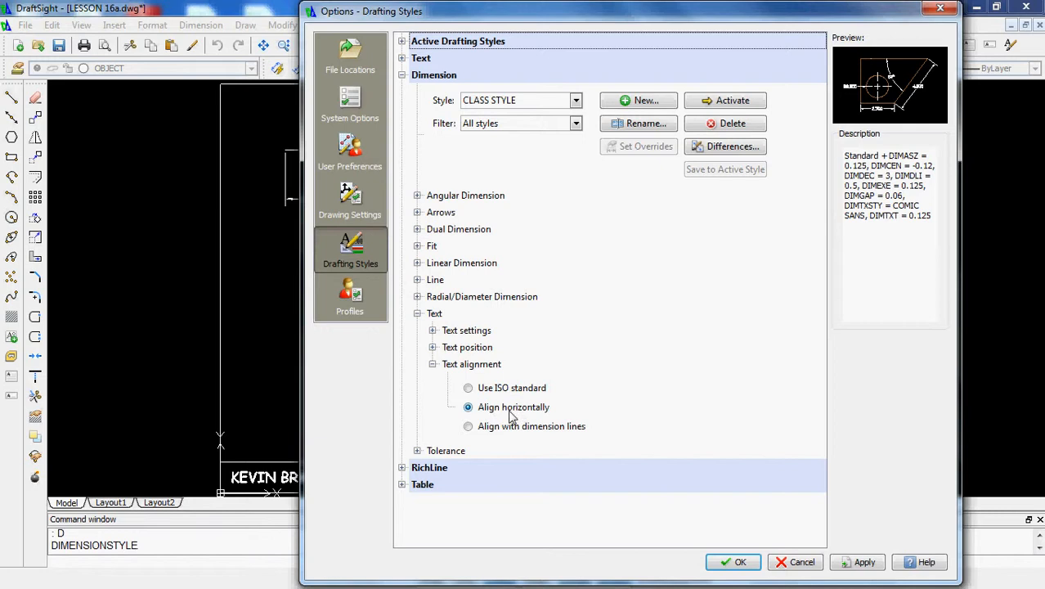
{"action": "left_click", "coordinate": [433, 364]}
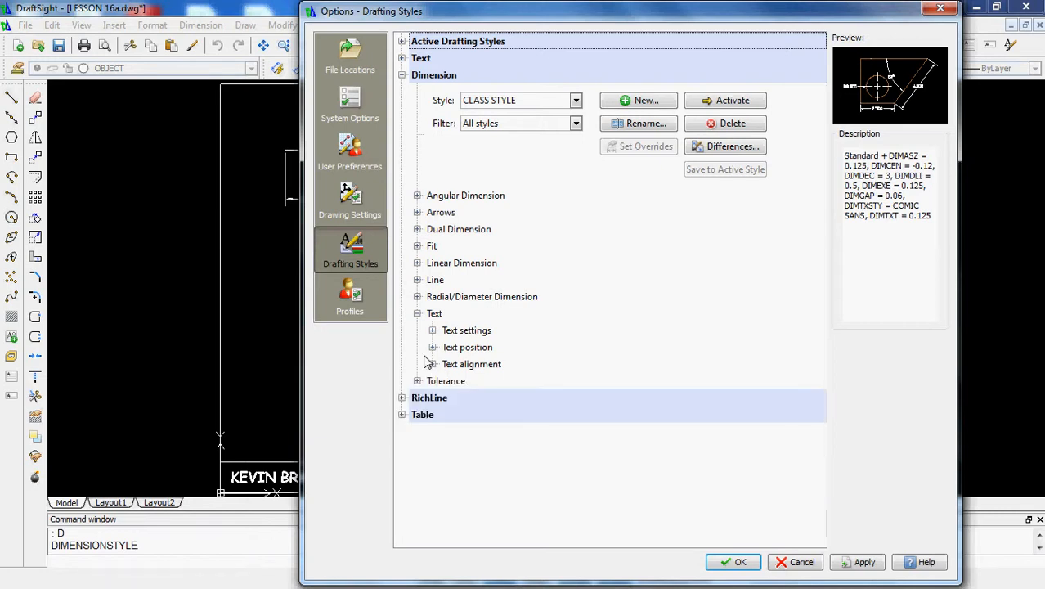
{"action": "left_click", "coordinate": [417, 313]}
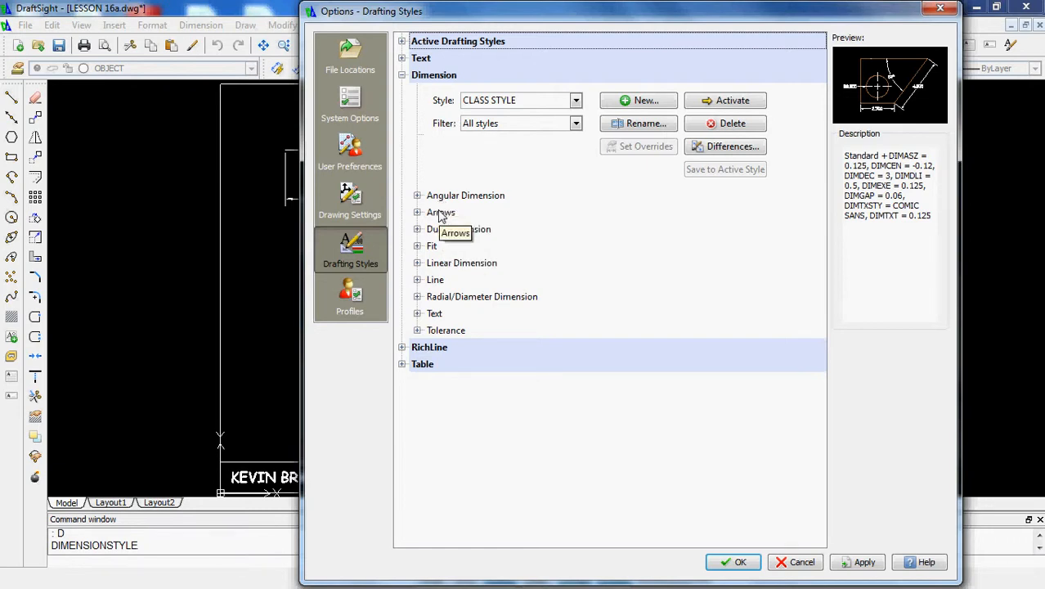
Examine the geometry fit options and the dimension text placement options of CLASS STYLE.
{"action": "left_click", "coordinate": [417, 245]}
{"action": "left_click", "coordinate": [432, 263]}
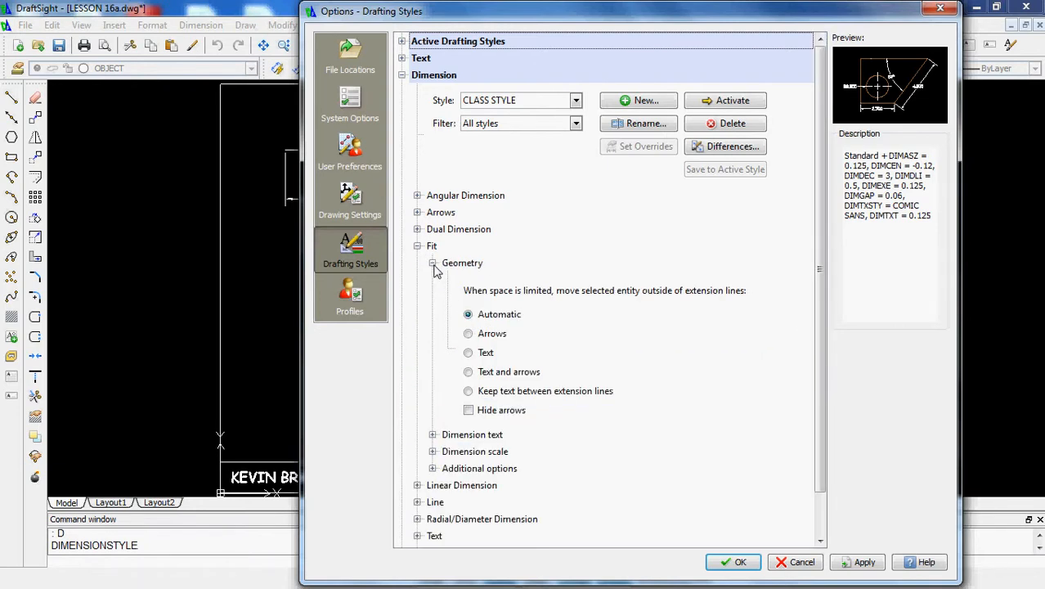
{"action": "scroll", "coordinate": [546, 357], "scroll_direction": "down", "scroll_amount": 1}
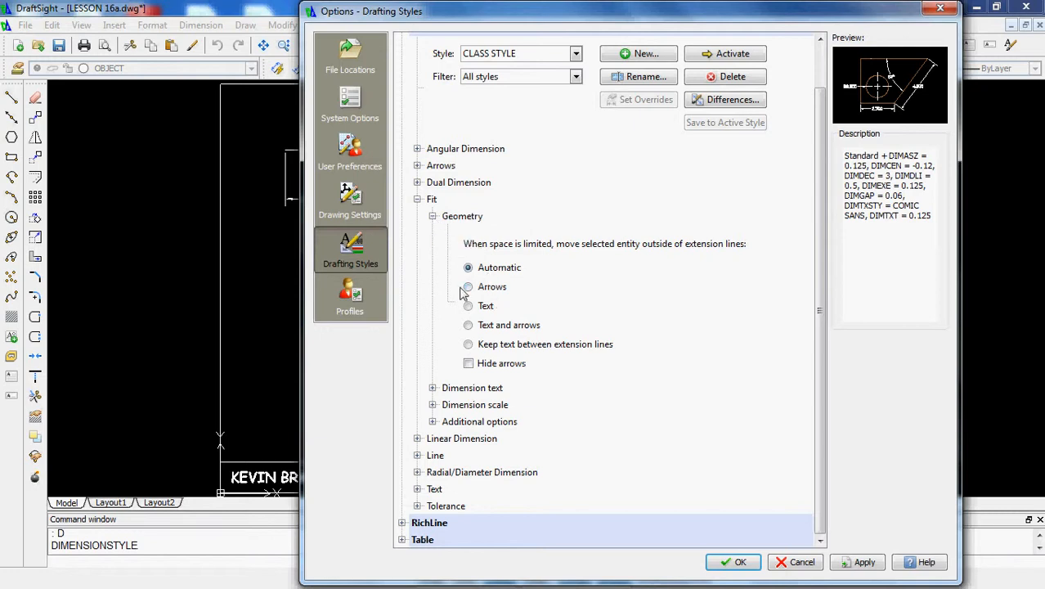
{"action": "left_click", "coordinate": [432, 217]}
{"action": "left_click", "coordinate": [432, 280]}
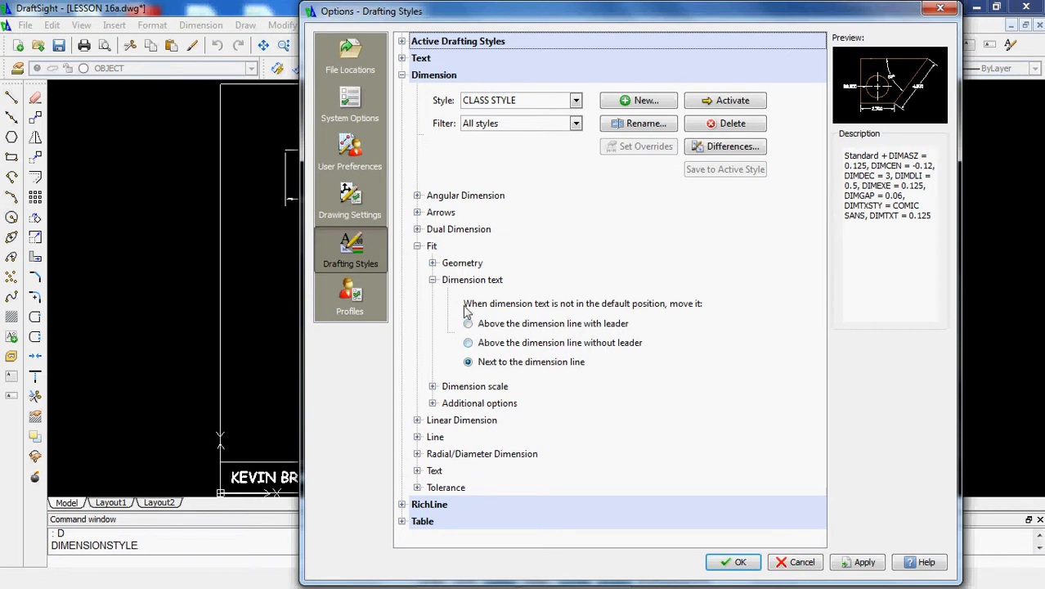
{"action": "left_click", "coordinate": [433, 280]}
Try sheet-based dimension scaling in CLASS STYLE, return to the scale factor option, and review the additional fit options.
{"action": "left_click", "coordinate": [432, 296]}
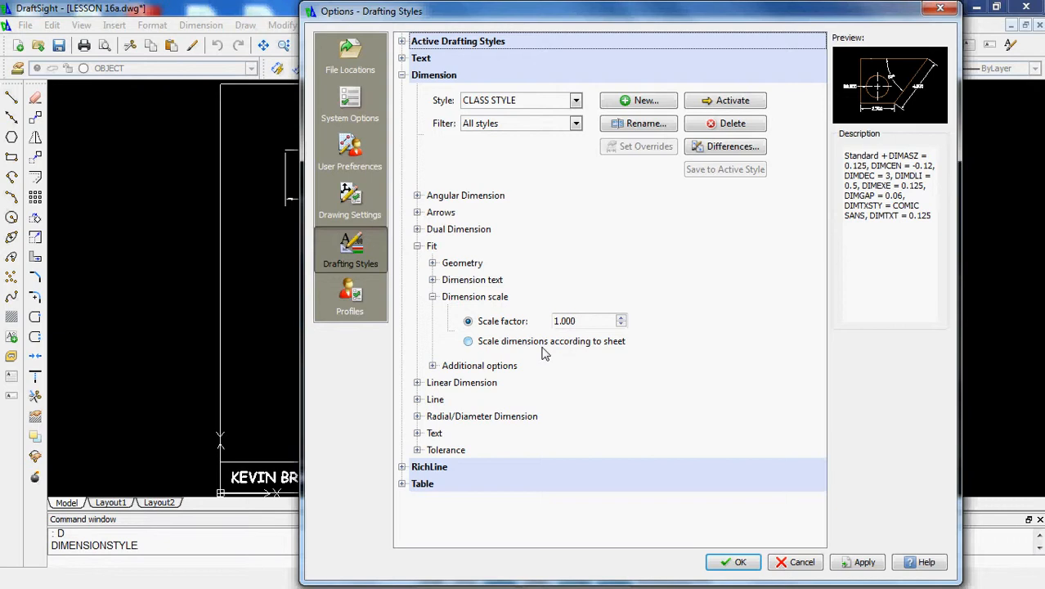
{"action": "left_click", "coordinate": [492, 345]}
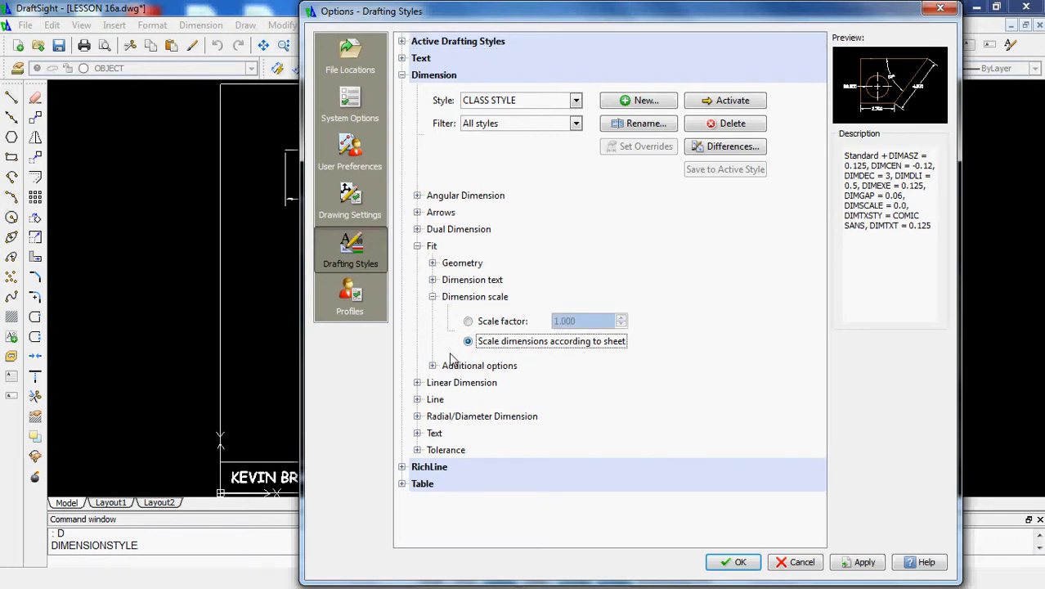
{"action": "left_click", "coordinate": [480, 324]}
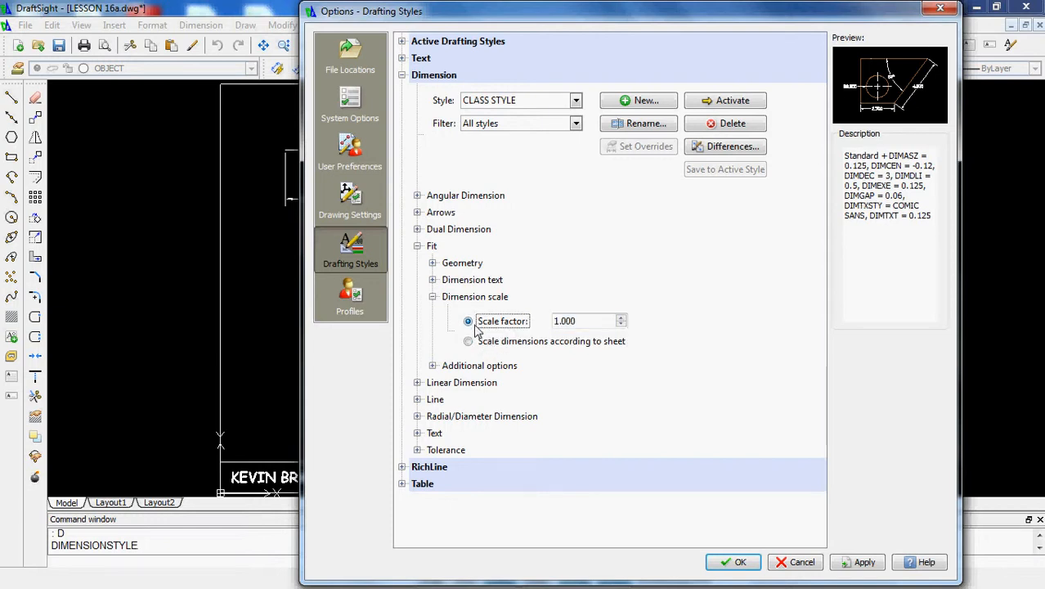
{"action": "left_click", "coordinate": [432, 366]}
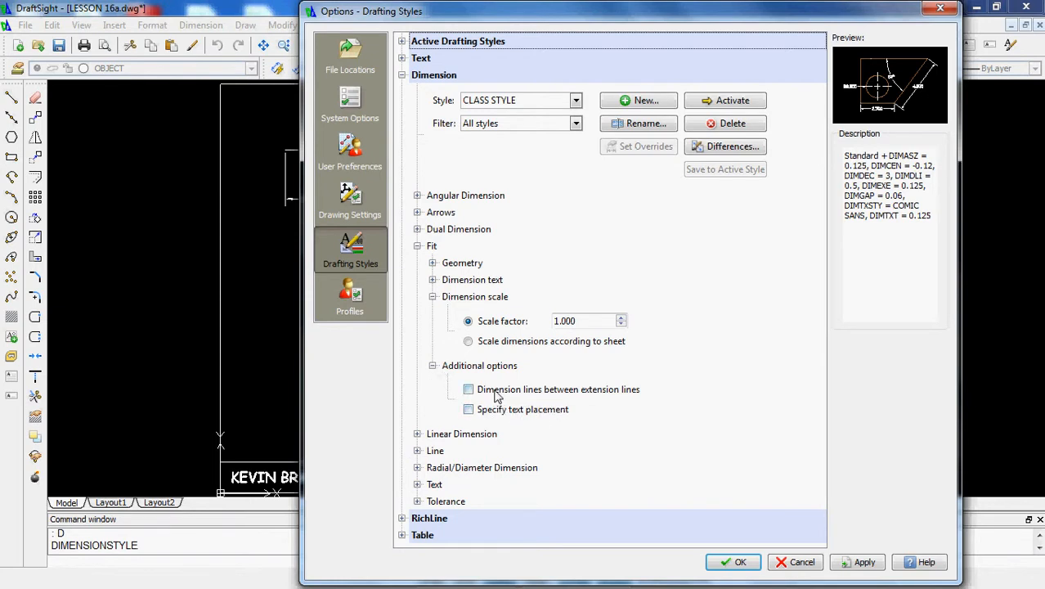
{"action": "left_click", "coordinate": [433, 365]}
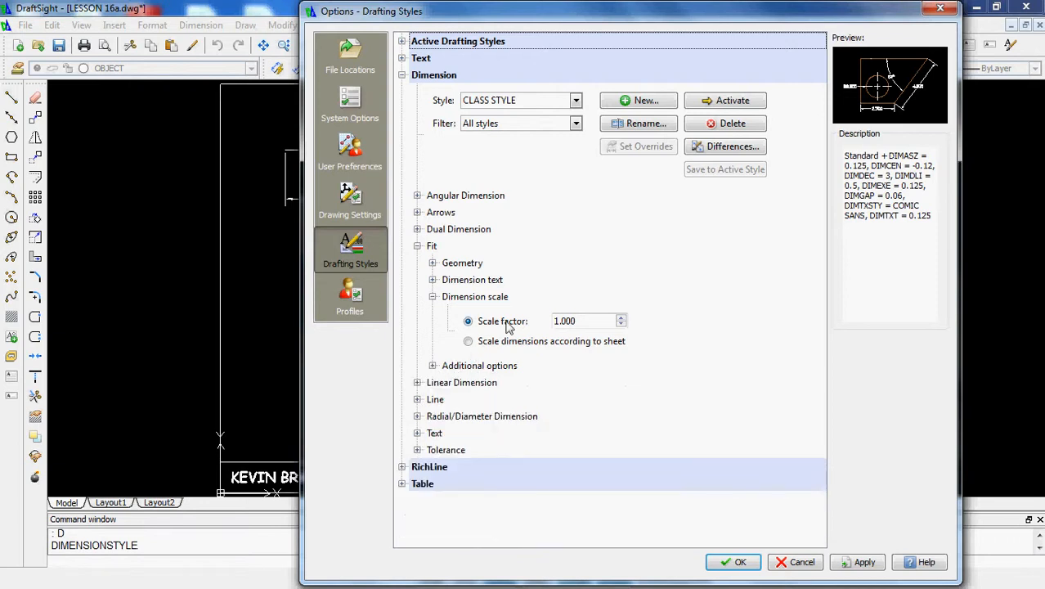
{"action": "left_click", "coordinate": [432, 298]}
{"action": "left_click", "coordinate": [417, 246]}
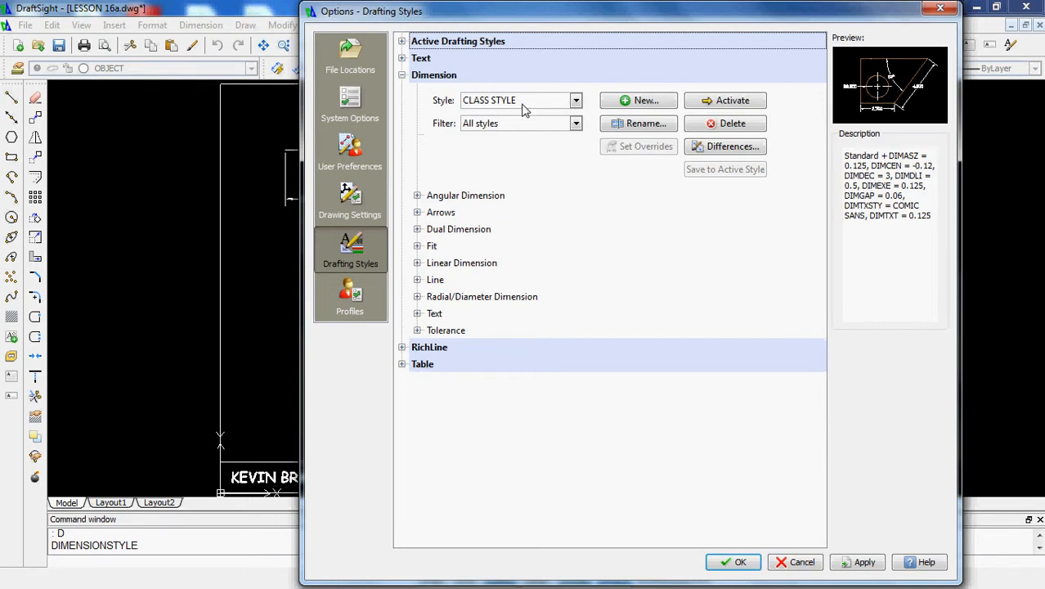
Make CLASS STYLE the active dimension style, apply the changes and close the drafting style options.
{"action": "left_click", "coordinate": [573, 105]}
{"action": "left_click", "coordinate": [575, 104]}
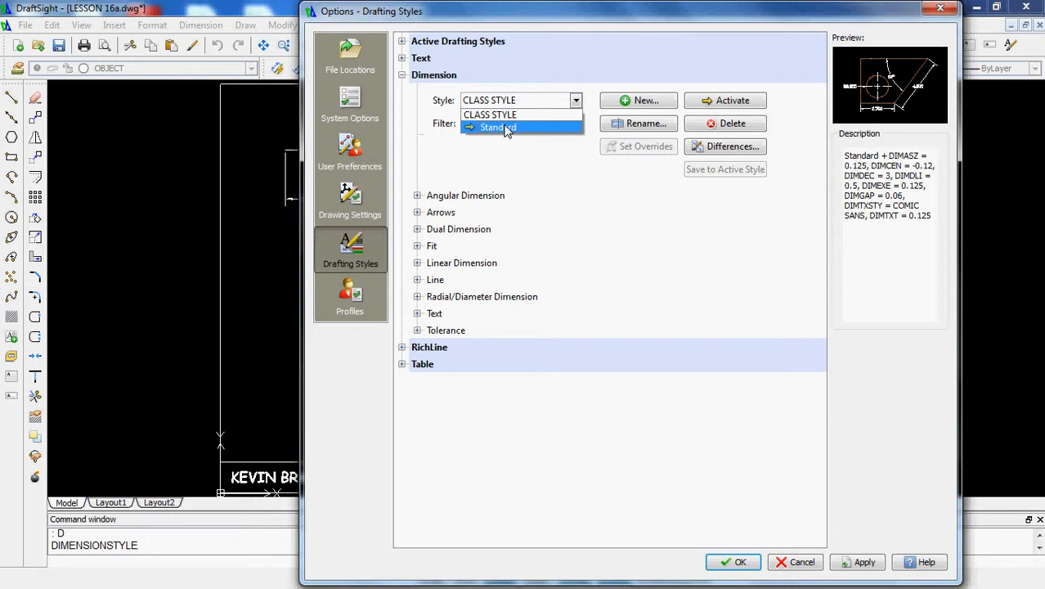
{"action": "key", "text": "Escape"}
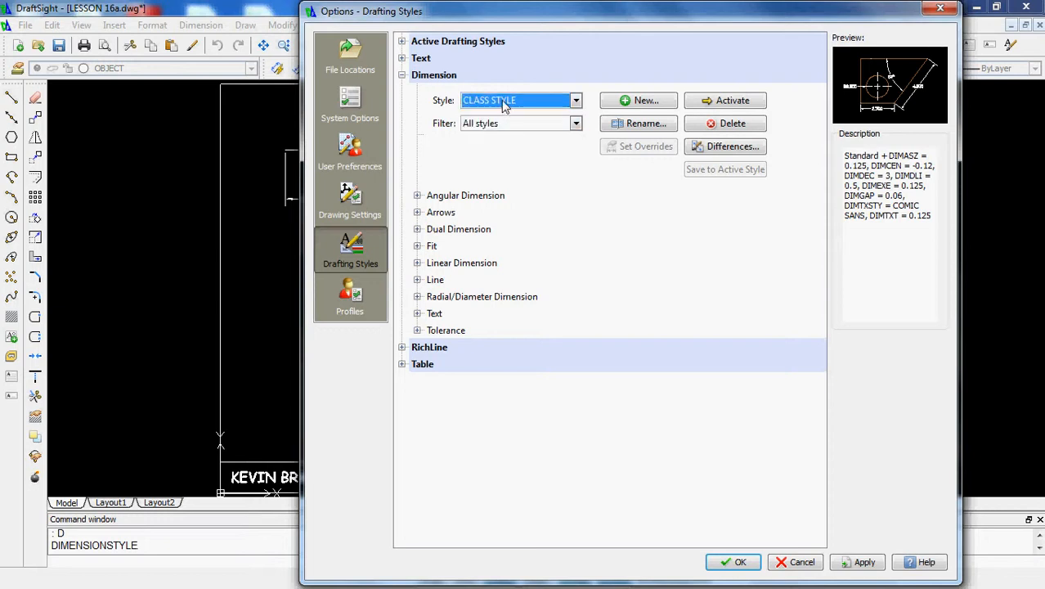
{"action": "left_click", "coordinate": [733, 109]}
{"action": "left_click", "coordinate": [733, 109]}
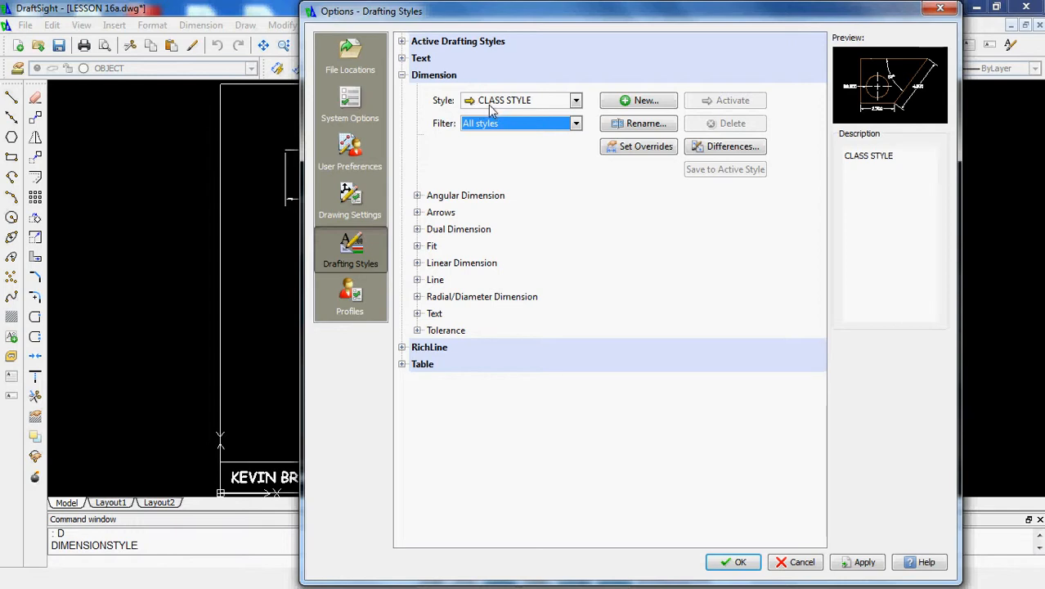
{"action": "left_click", "coordinate": [860, 563]}
{"action": "left_click", "coordinate": [741, 563]}
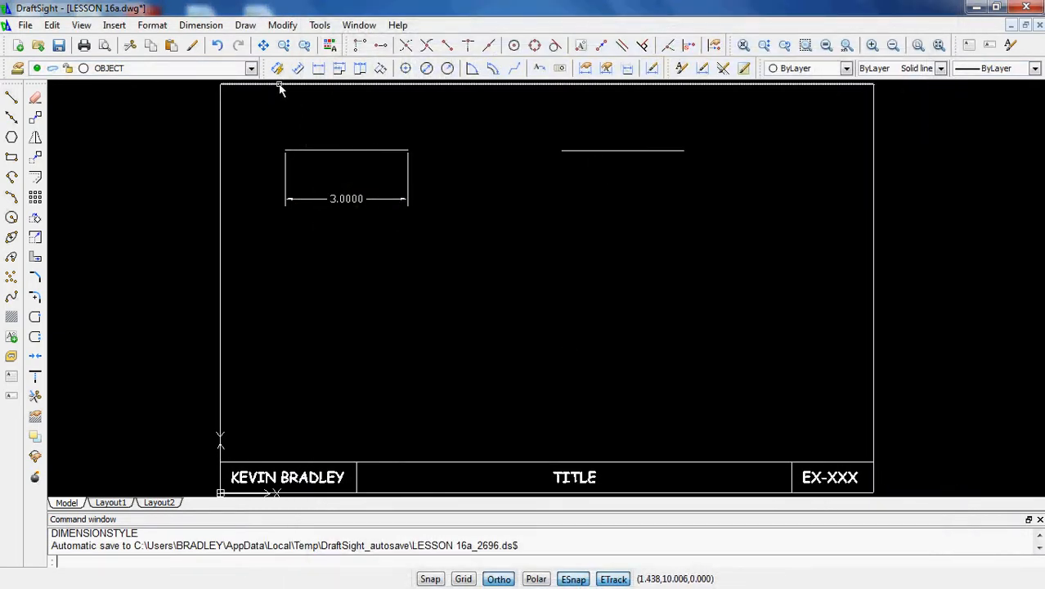
Dimension the undimensioned horizontal line between its two endpoints, placing the dimension below it, and compare it with the existing dimension.
{"action": "left_click", "coordinate": [298, 68]}
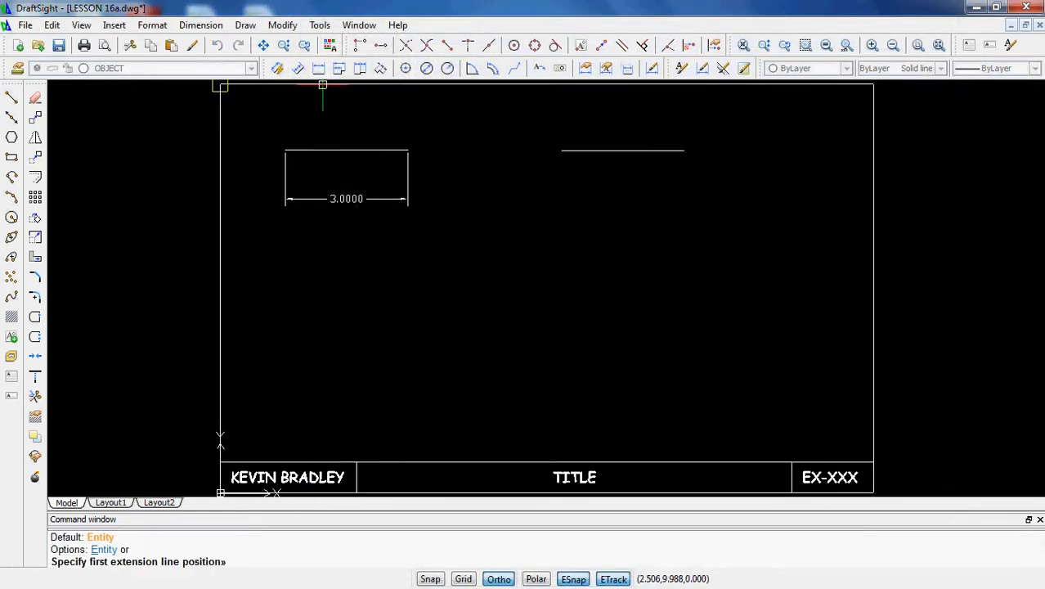
{"action": "left_click", "coordinate": [562, 150]}
{"action": "left_click", "coordinate": [684, 151]}
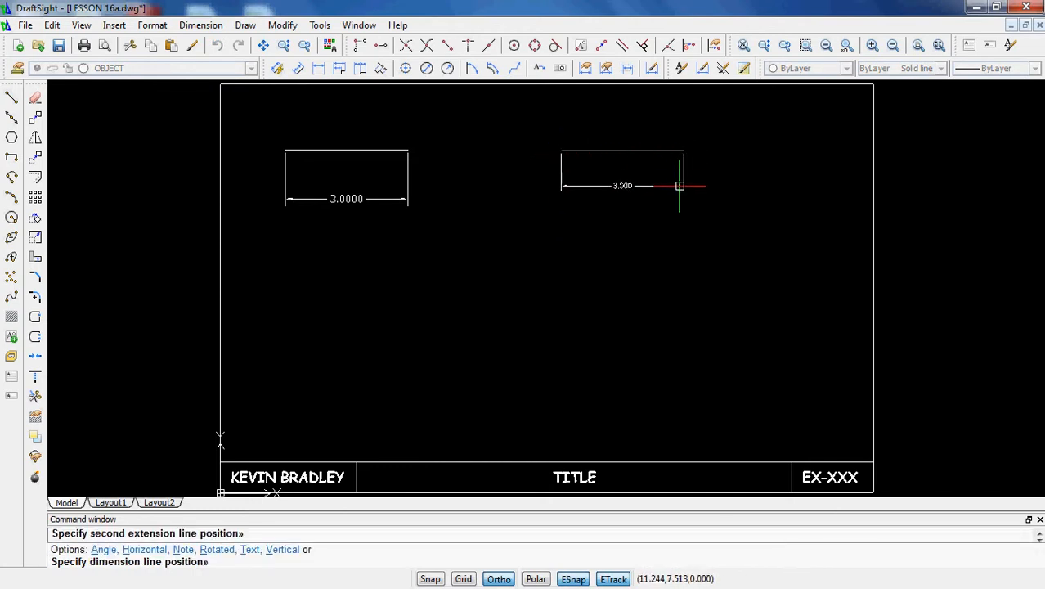
{"action": "left_click", "coordinate": [681, 191]}
{"action": "scroll", "coordinate": [614, 224], "scroll_direction": "up", "scroll_amount": 3}
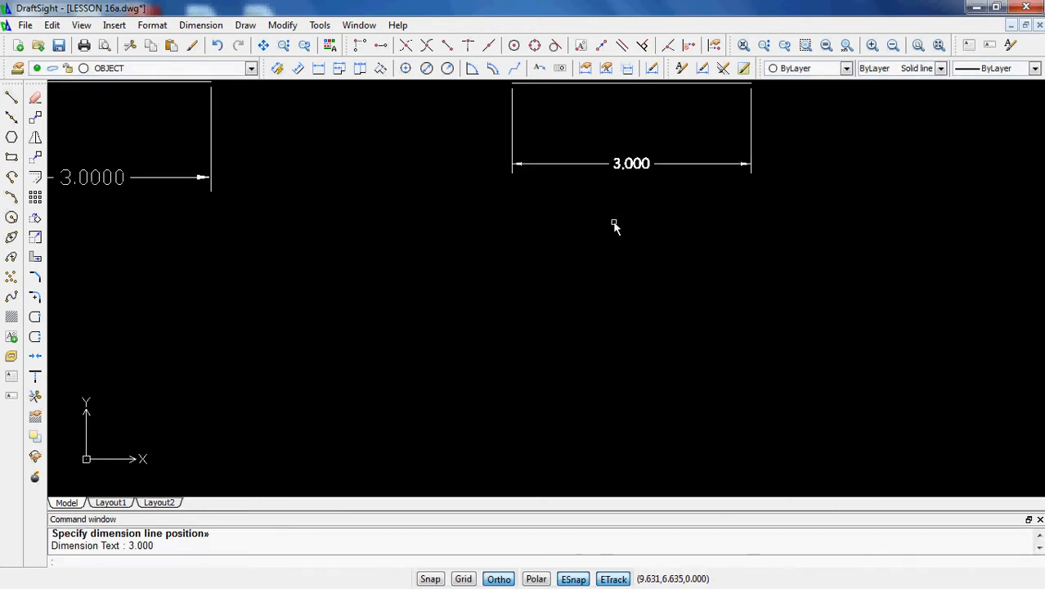
{"action": "middle_click_drag", "start_coordinate": [614, 224], "coordinate": [746, 300]}
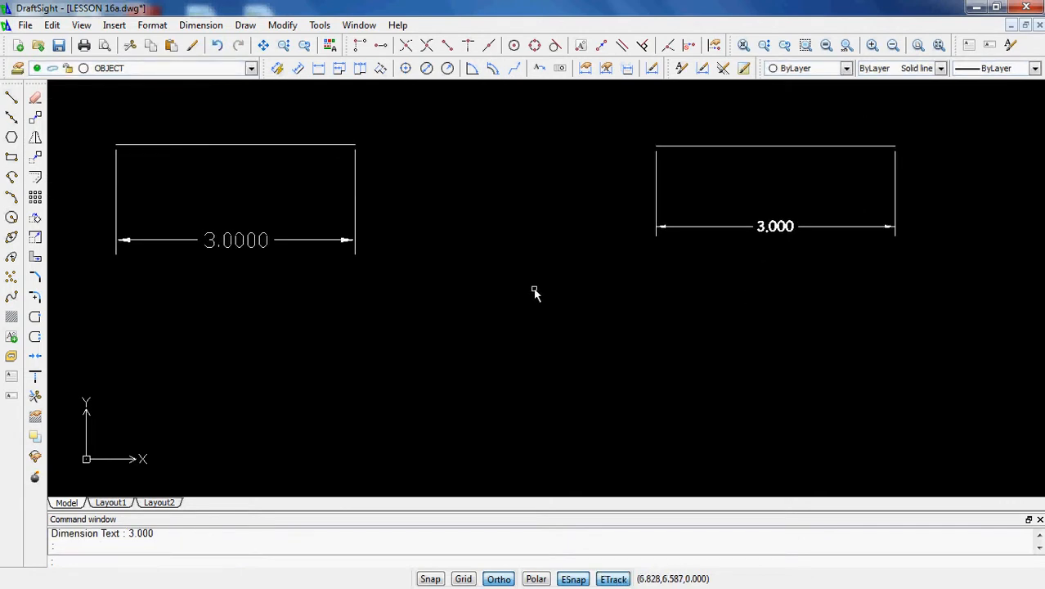